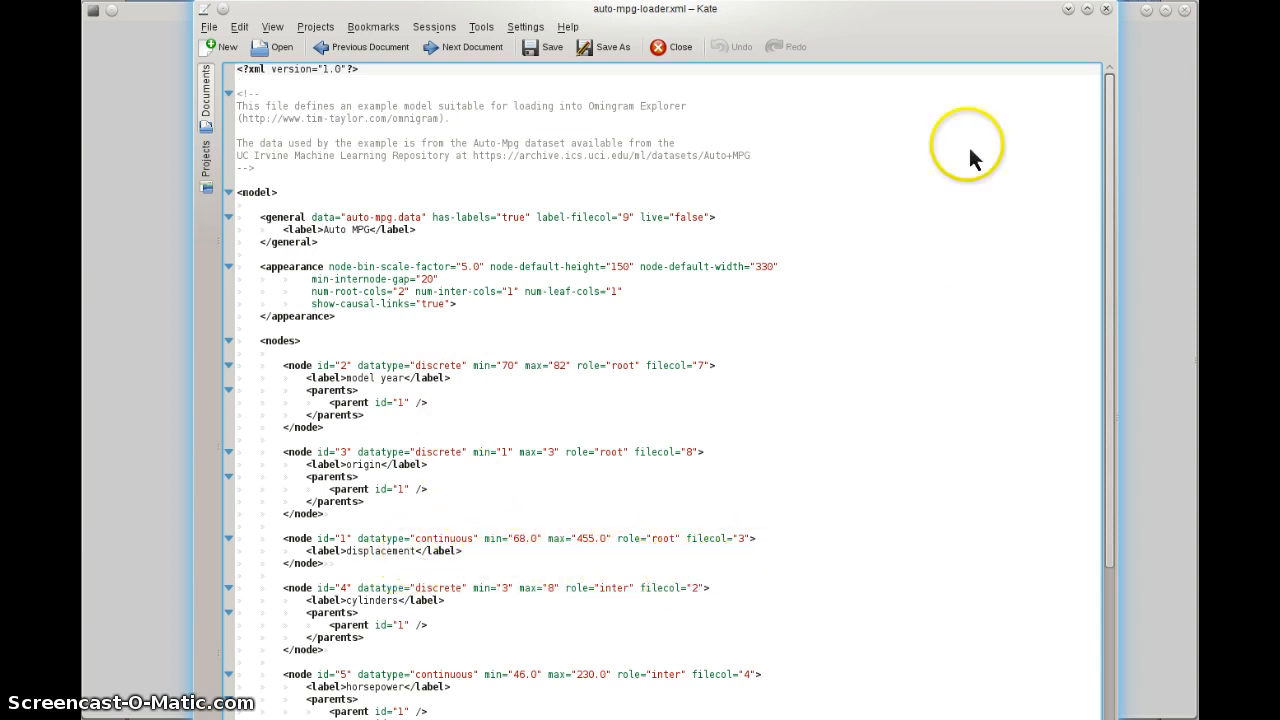
Step: Minimize the Kate editor holding auto-mpg-loader.xml to reveal Omnigram's model file dialog
click(1068, 11)
Step: Load auto-mpg-loader.xml from 0-omnigram-data-folder into Omnigram Explorer
double_click(501, 284)
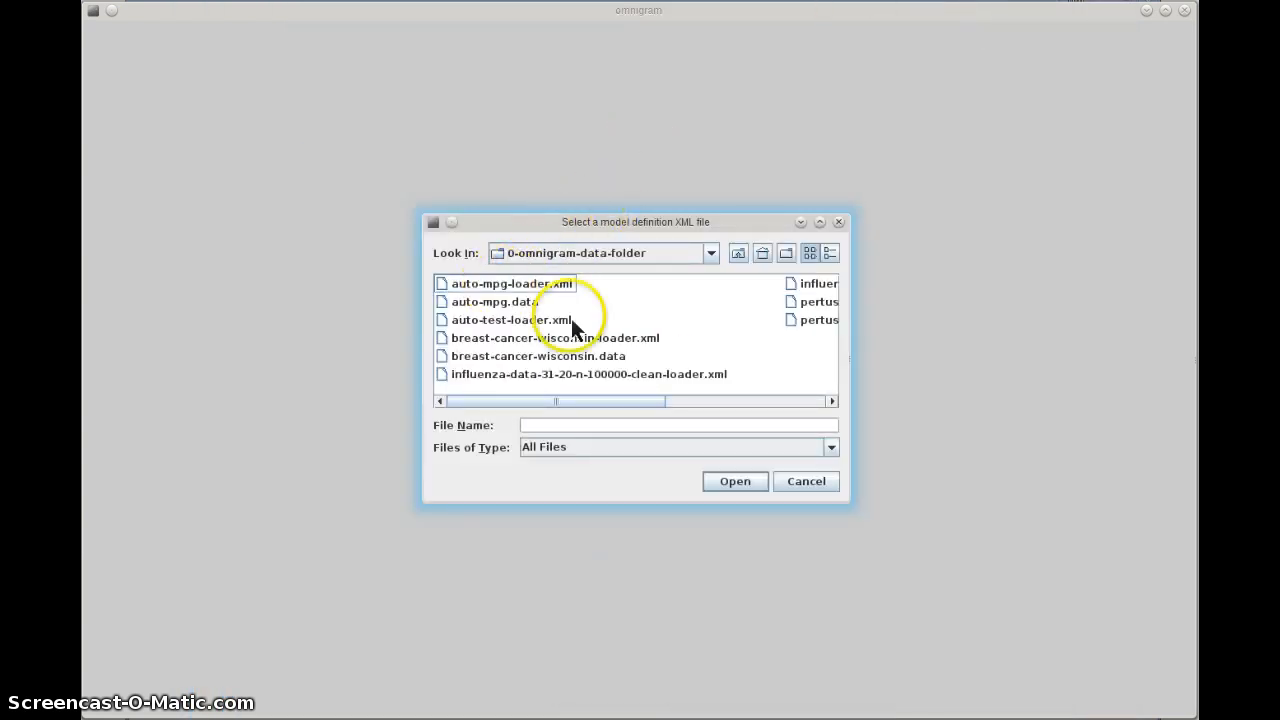
click(560, 284)
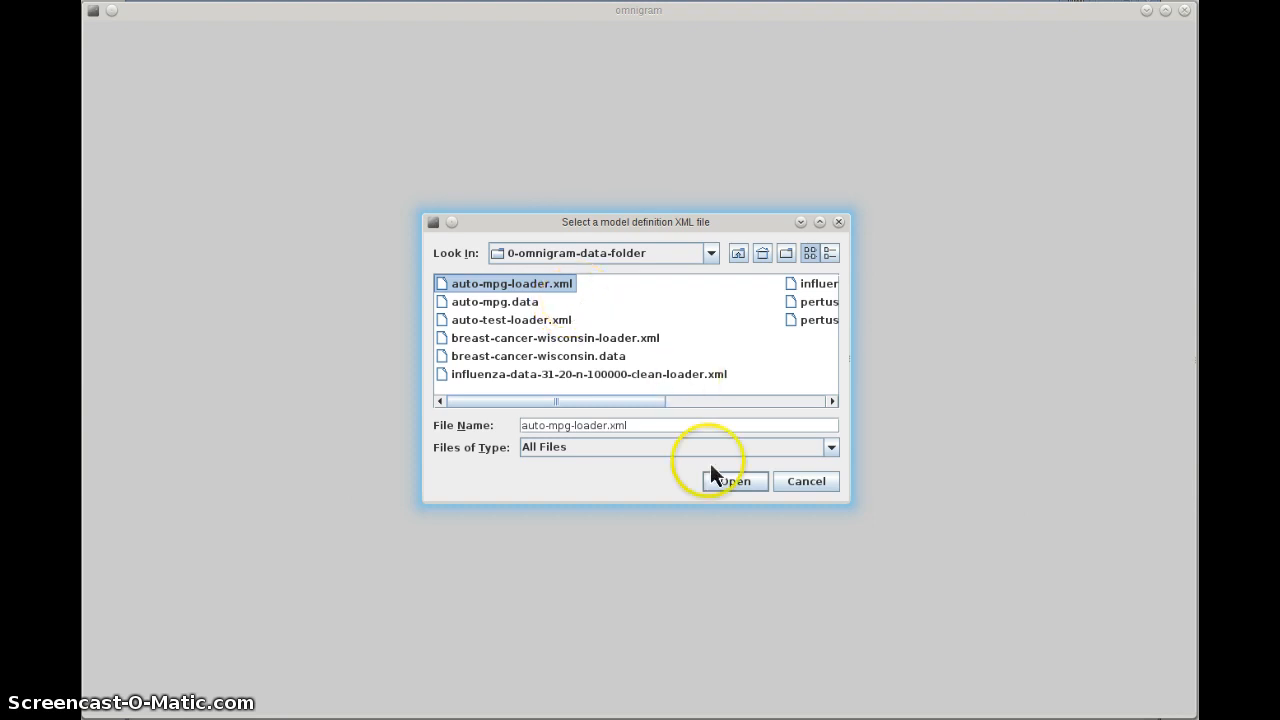
click(744, 486)
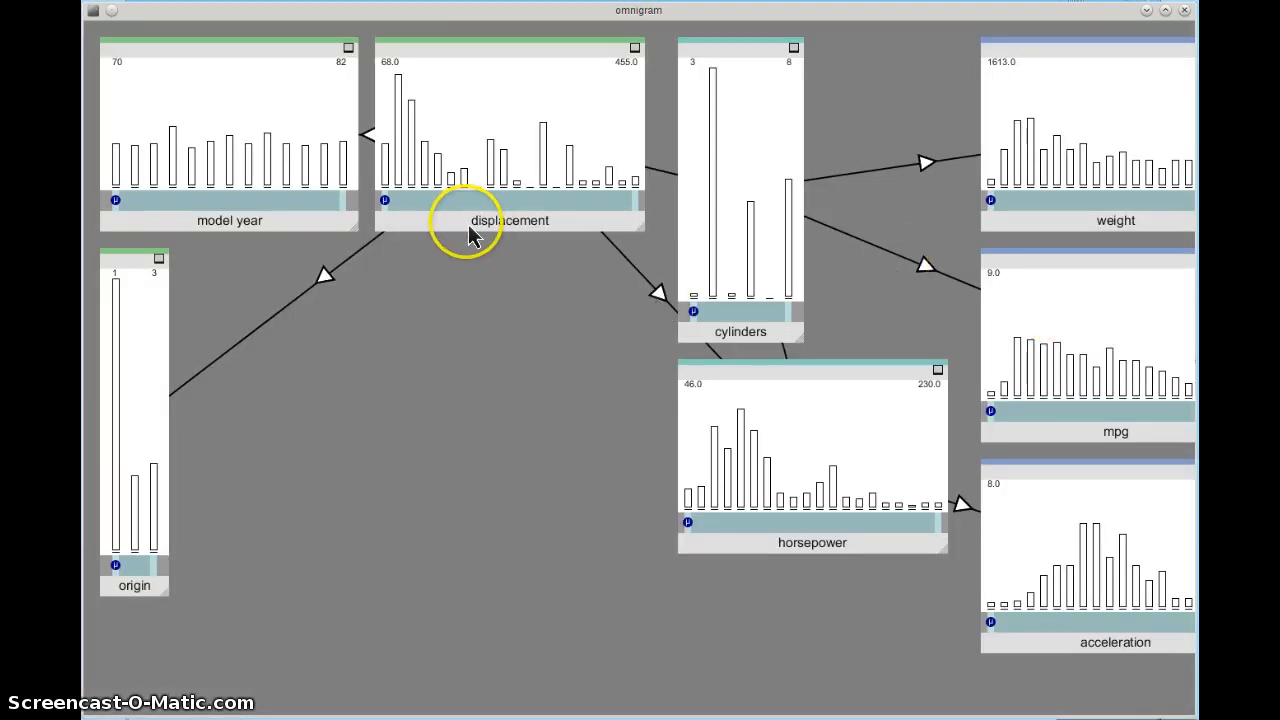
Step: Rearrange the nodes with displacement centred and origin, cylinders, horsepower, acceleration, mpg and weight repositioned around it
drag(470, 220, 364, 531)
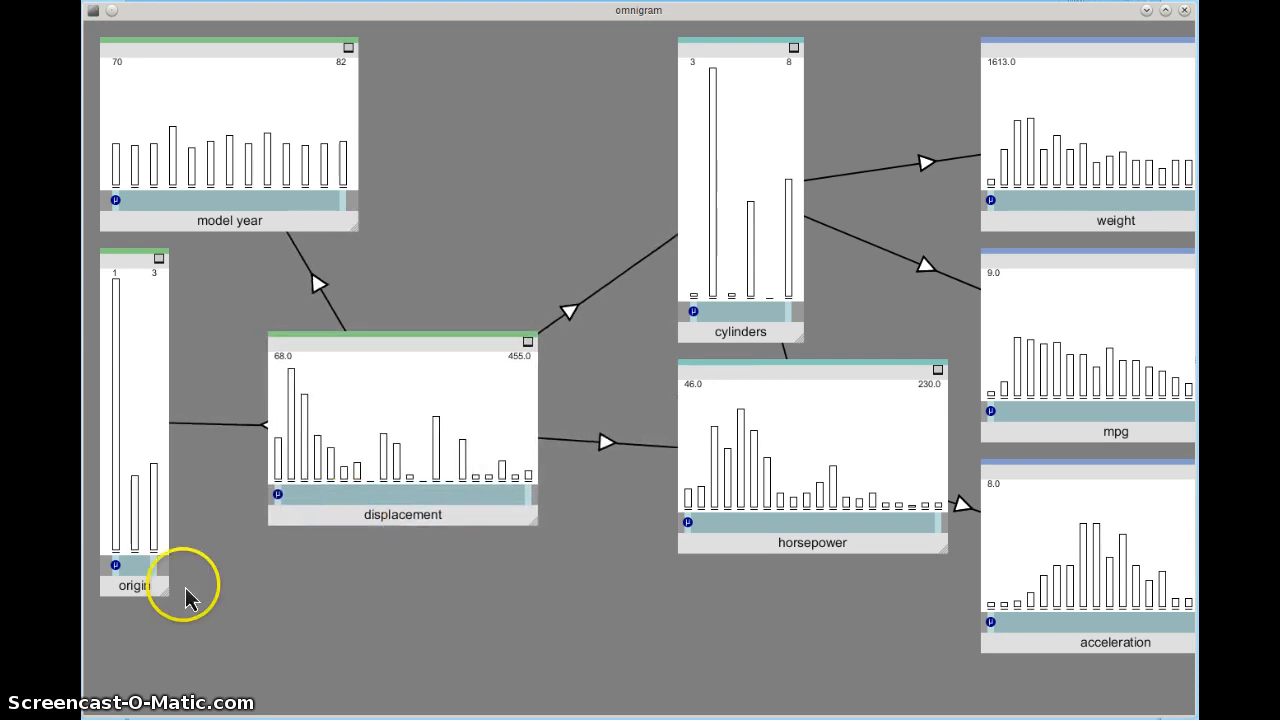
drag(134, 591, 185, 690)
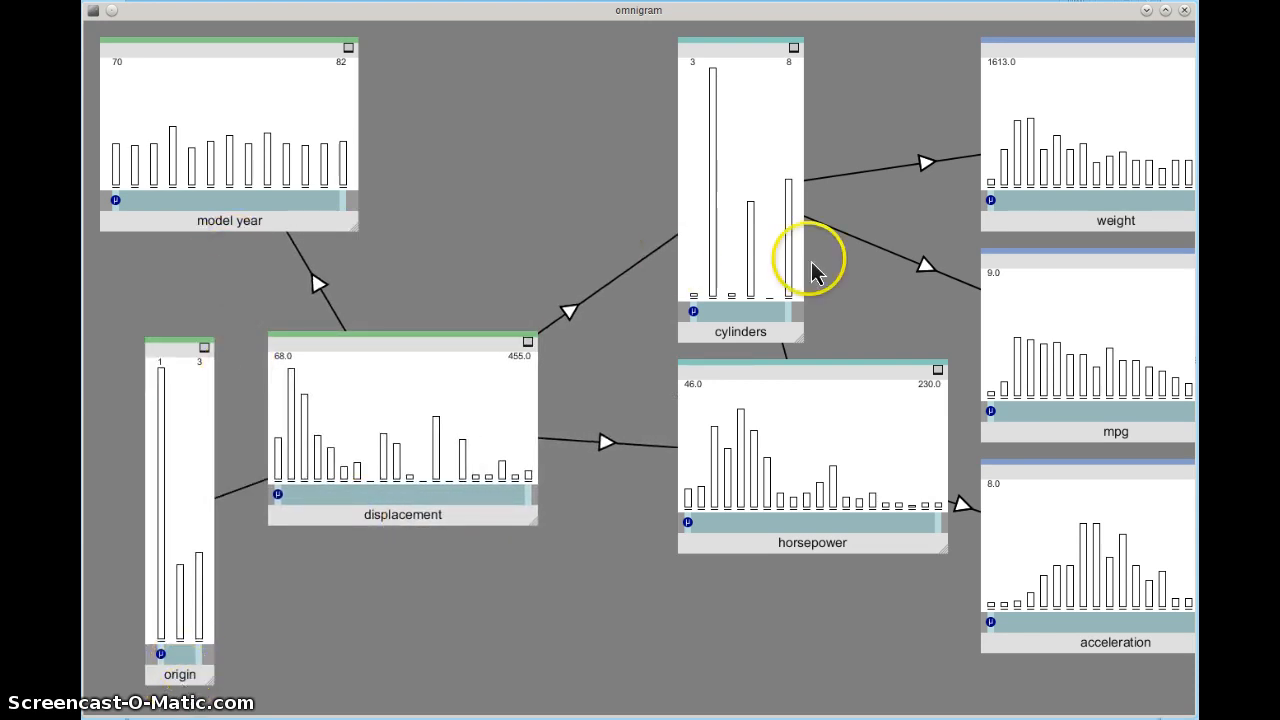
drag(771, 336, 658, 345)
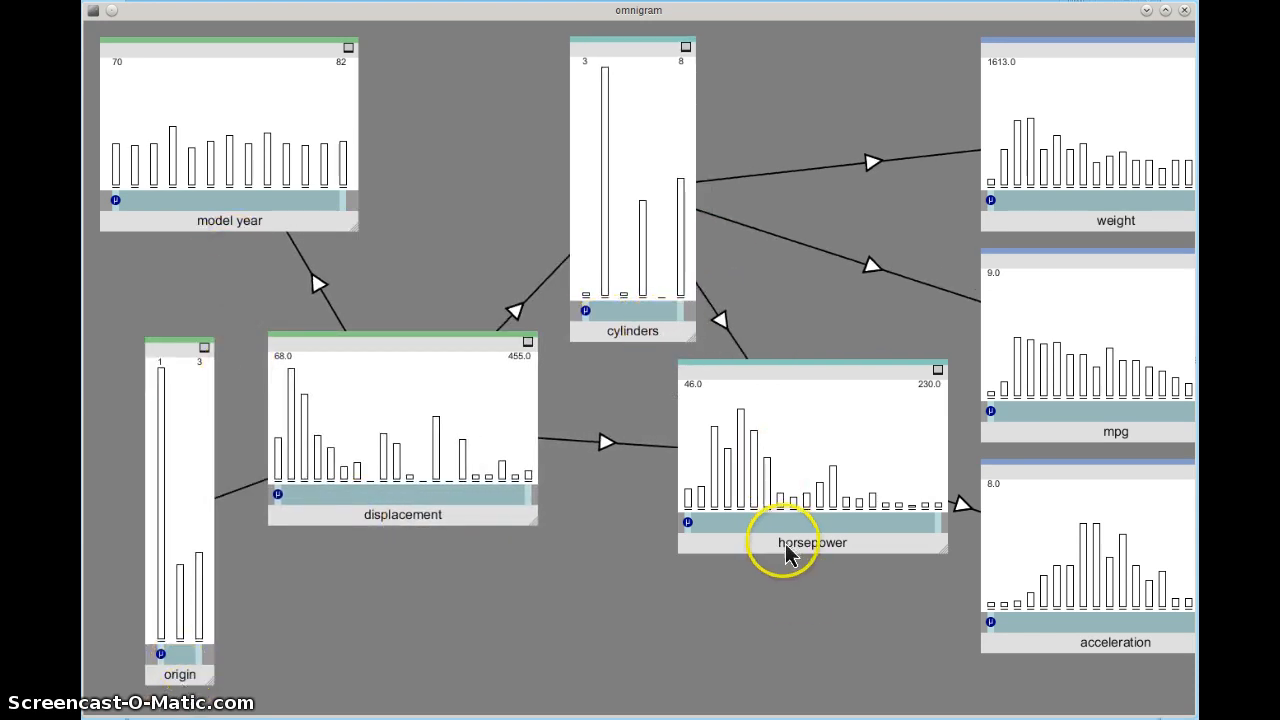
drag(786, 551, 677, 690)
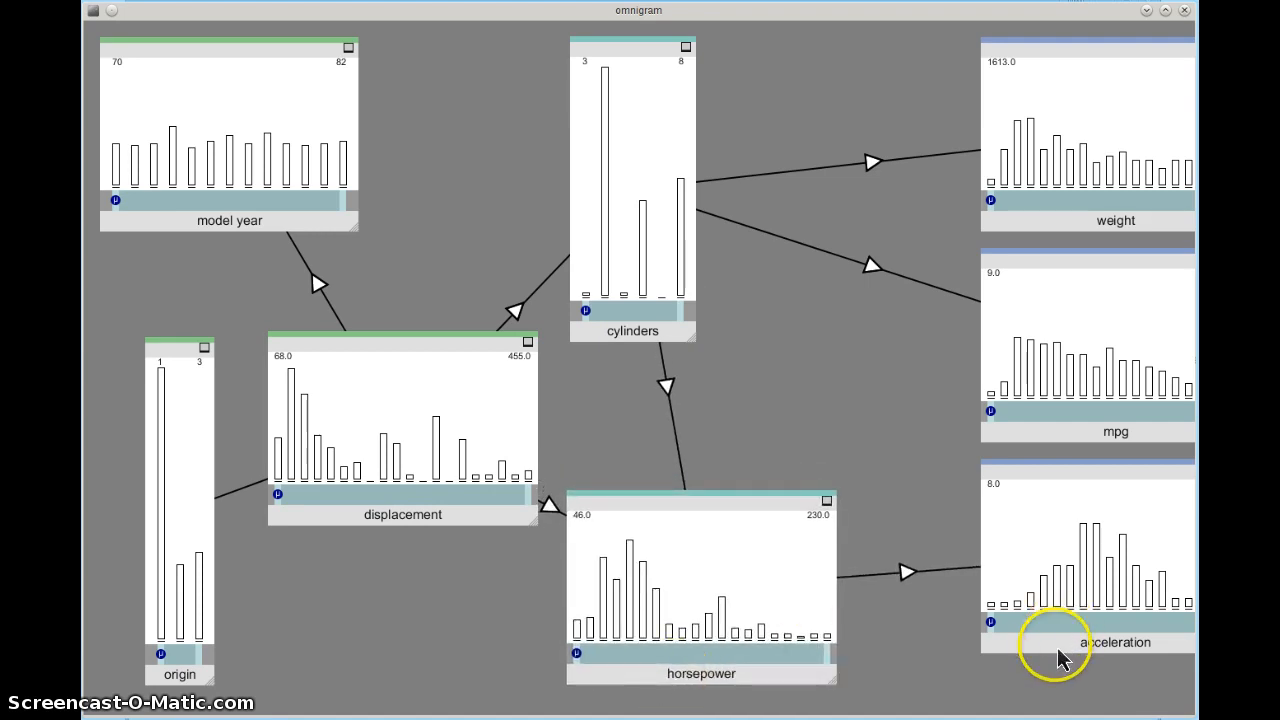
drag(1060, 657, 1001, 702)
drag(1082, 440, 1023, 470)
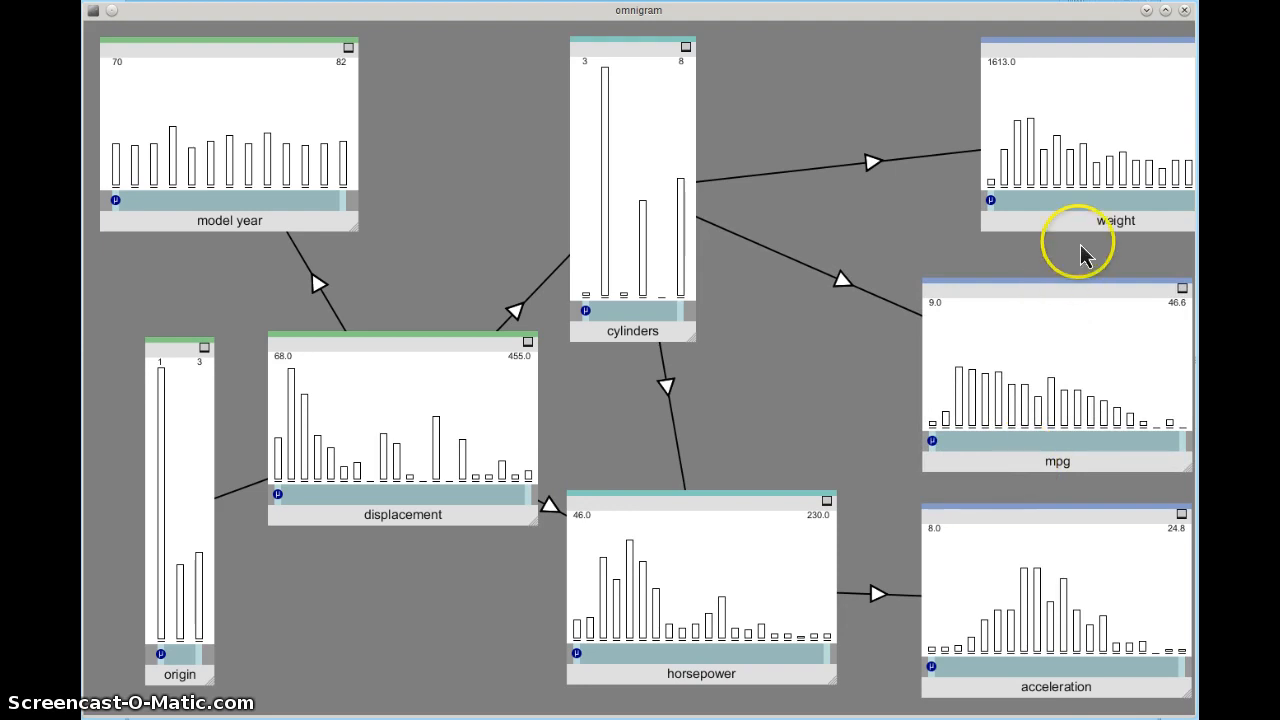
drag(1080, 220, 1027, 248)
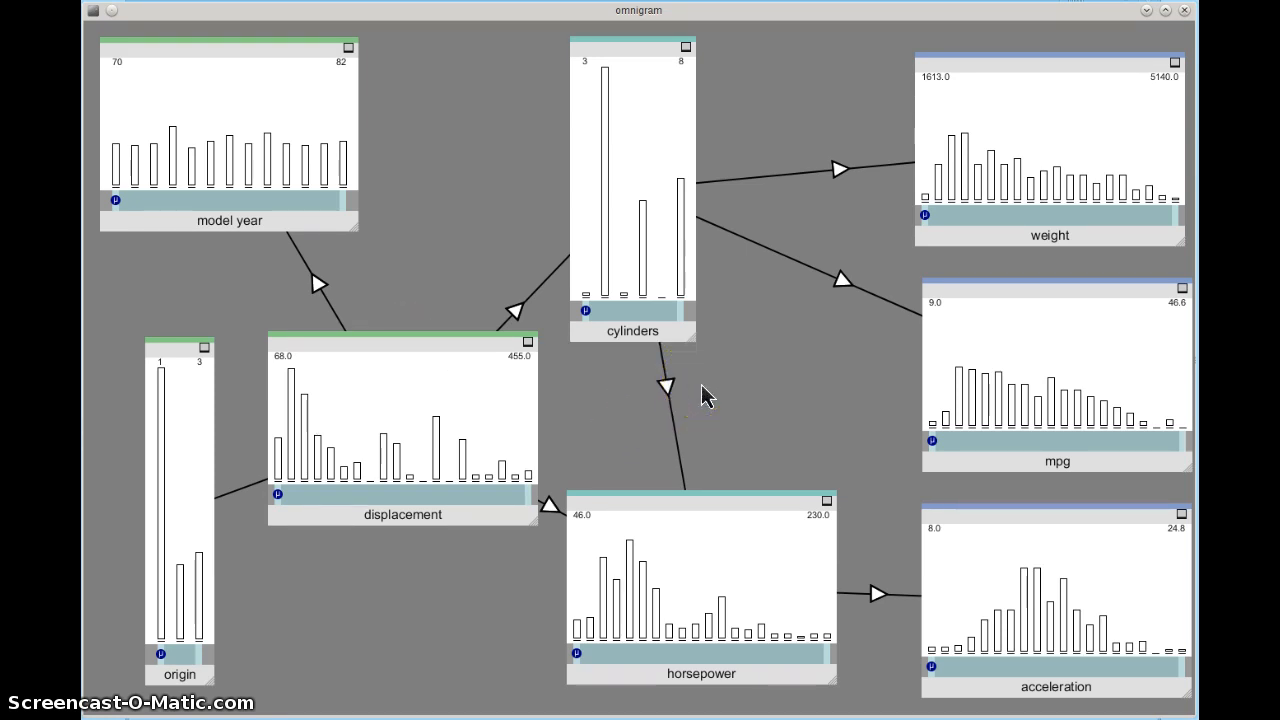
Step: Select the displacement histogram, limit it to 68.0–145.4, then shift the range to 87.3–164.7
click(720, 406)
click(606, 396)
click(499, 387)
click(501, 388)
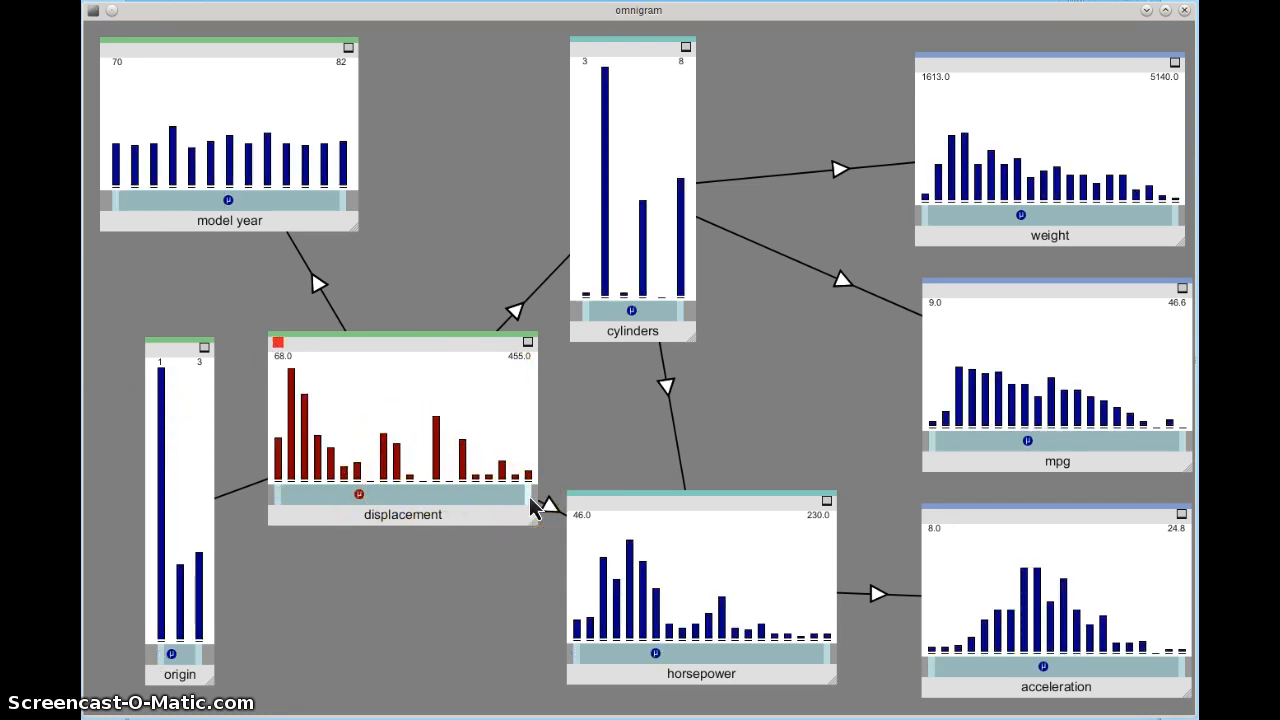
drag(530, 505, 318, 510)
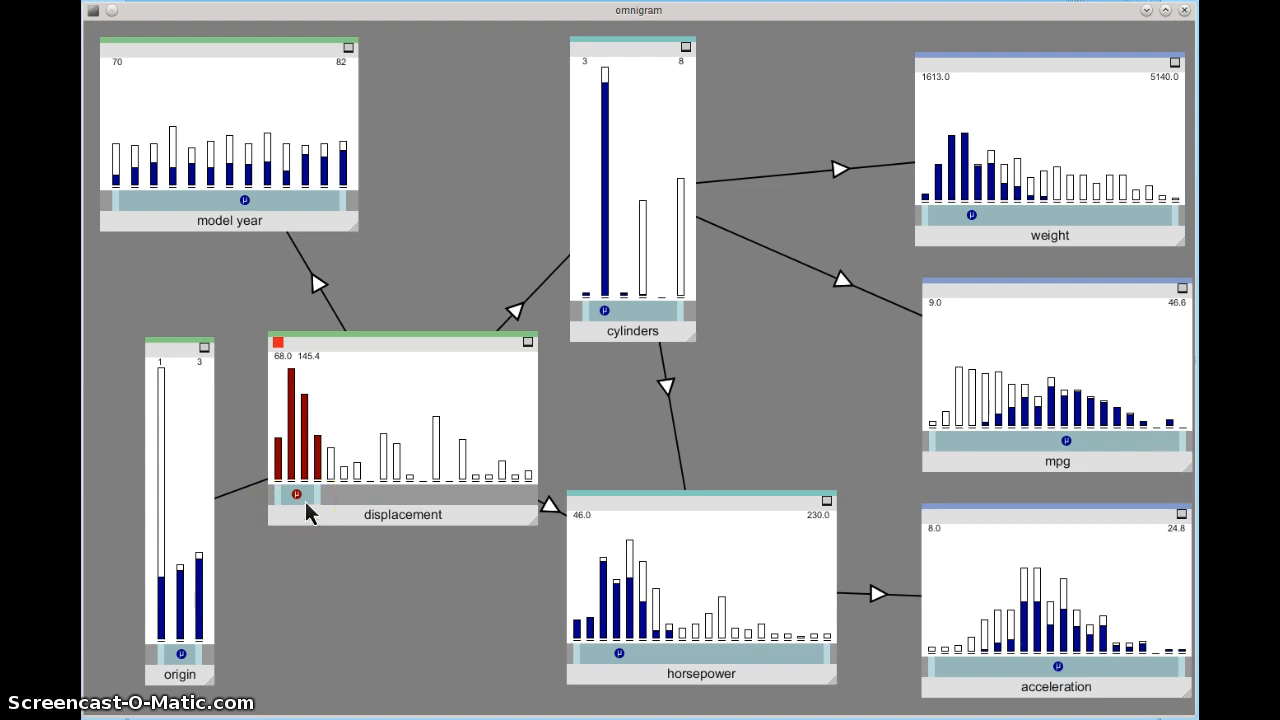
mouse_move(306, 503)
mouse_down()
mouse_move(523, 503)
mouse_move(438, 512)
mouse_move(349, 500)
mouse_move(294, 508)
mouse_move(507, 510)
mouse_move(417, 506)
mouse_move(323, 529)
mouse_move(517, 517)
mouse_move(463, 509)
mouse_move(305, 528)
mouse_move(518, 517)
mouse_move(285, 533)
mouse_move(406, 508)
mouse_move(530, 508)
mouse_move(285, 517)
mouse_move(512, 505)
mouse_move(322, 518)
mouse_up()
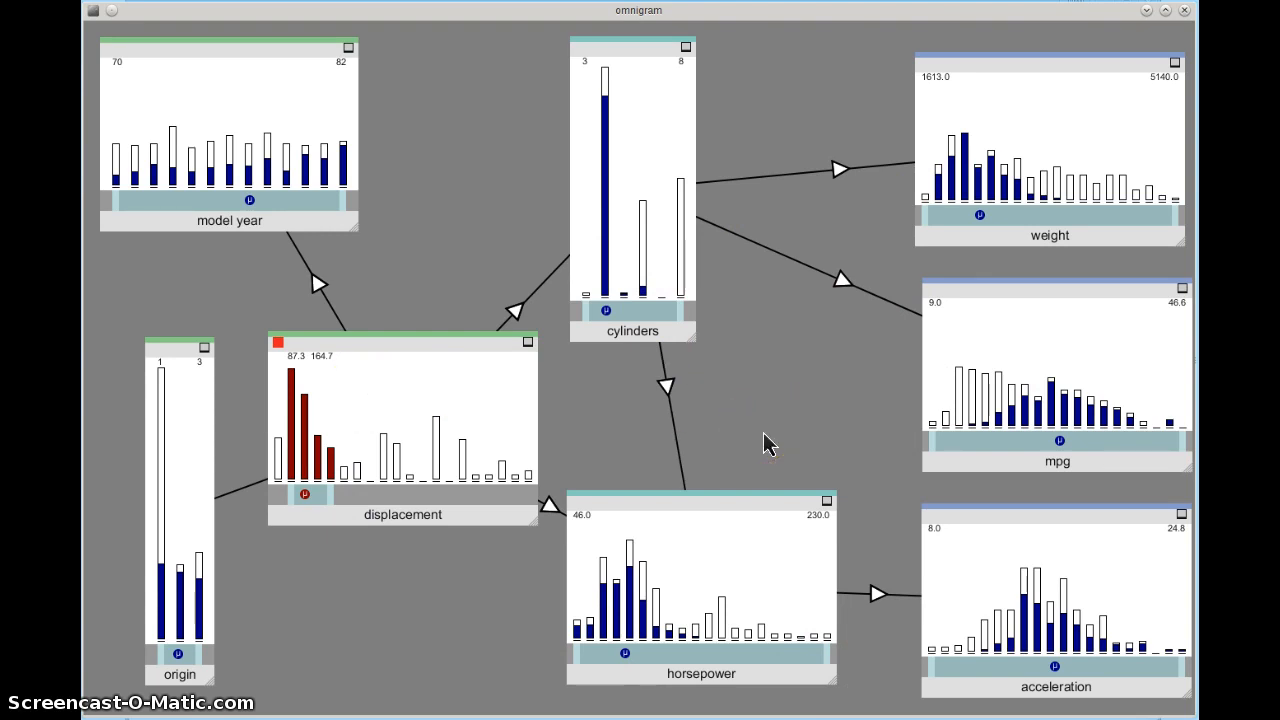
Step: Switch on Multi Node Brushing with the M shortcut
key(m)
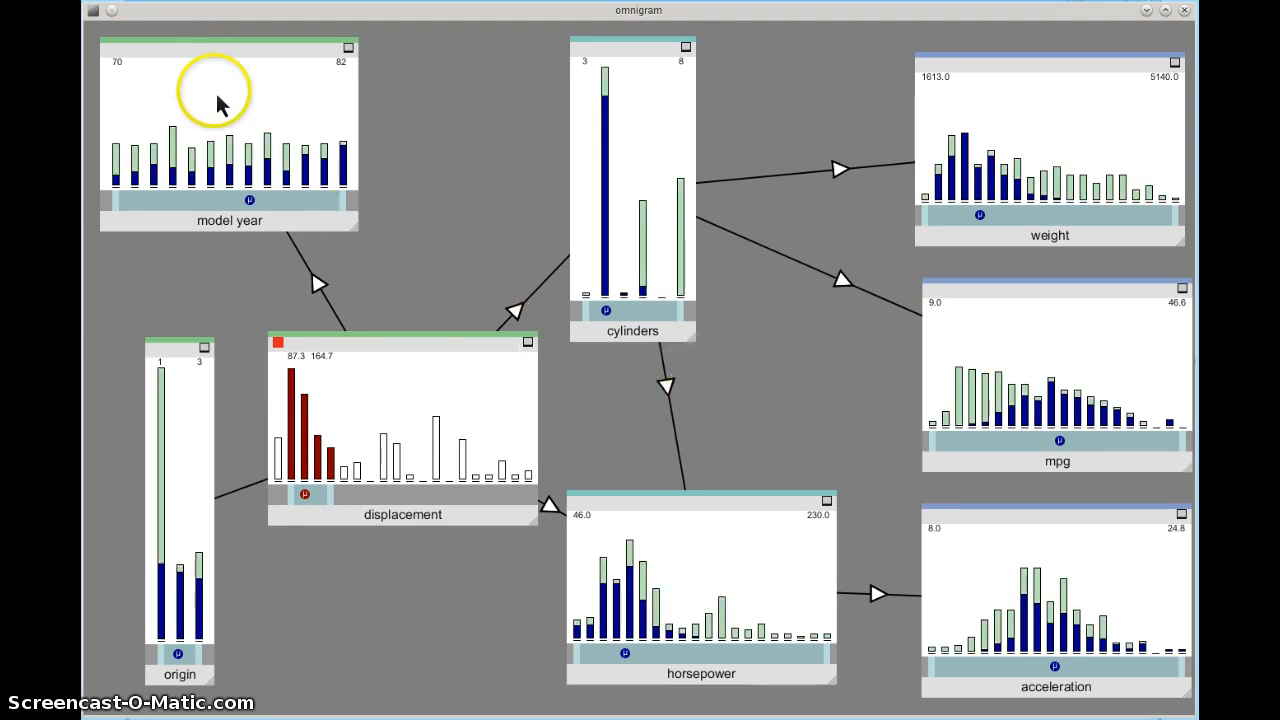
Step: Select the model year histogram and narrow its range to 76–81
click(280, 118)
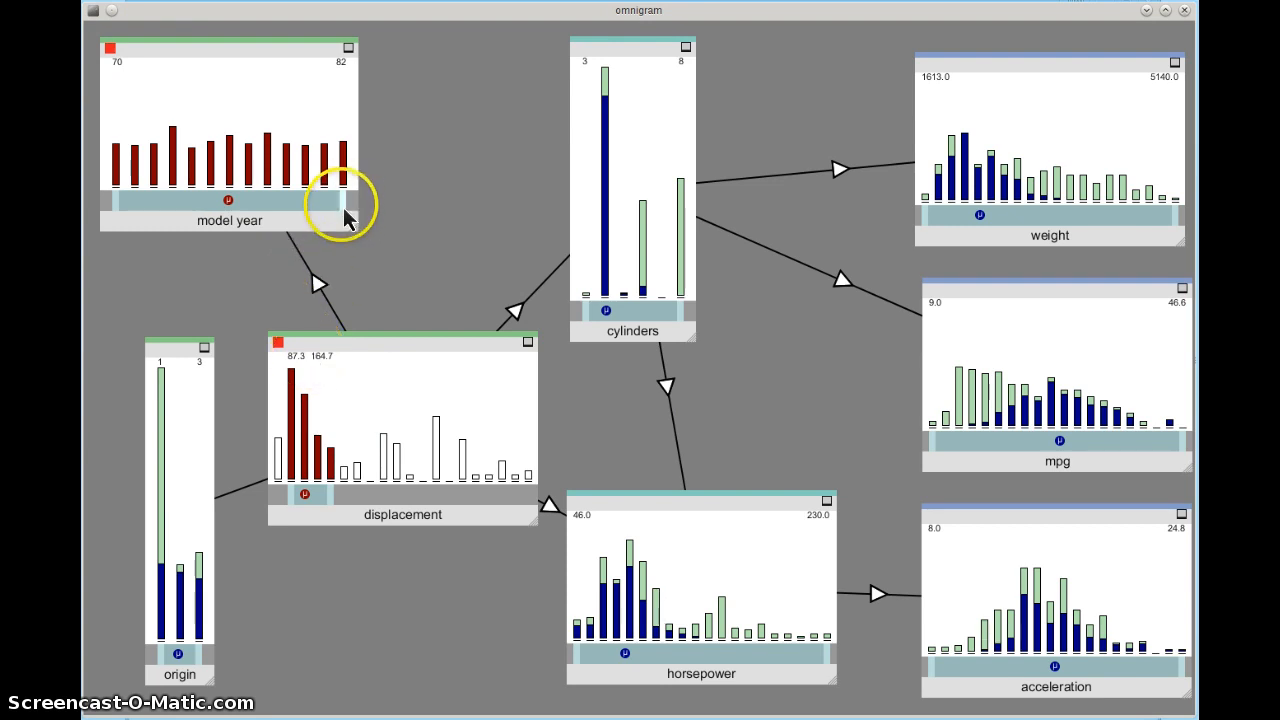
drag(347, 203, 208, 206)
drag(118, 212, 286, 211)
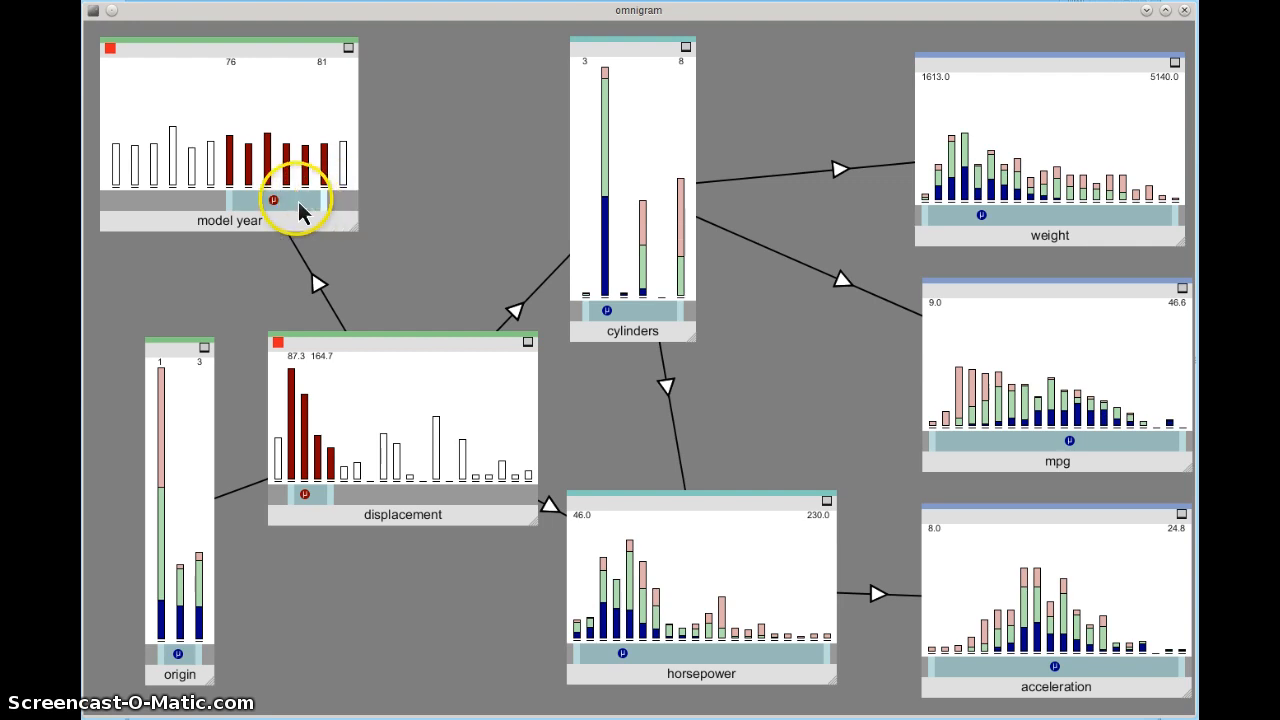
Step: Set model year to 76–79, extend displacement to 242.1, and show individual samples
mouse_move(231, 208)
mouse_down()
mouse_move(185, 210)
mouse_move(231, 208)
mouse_up()
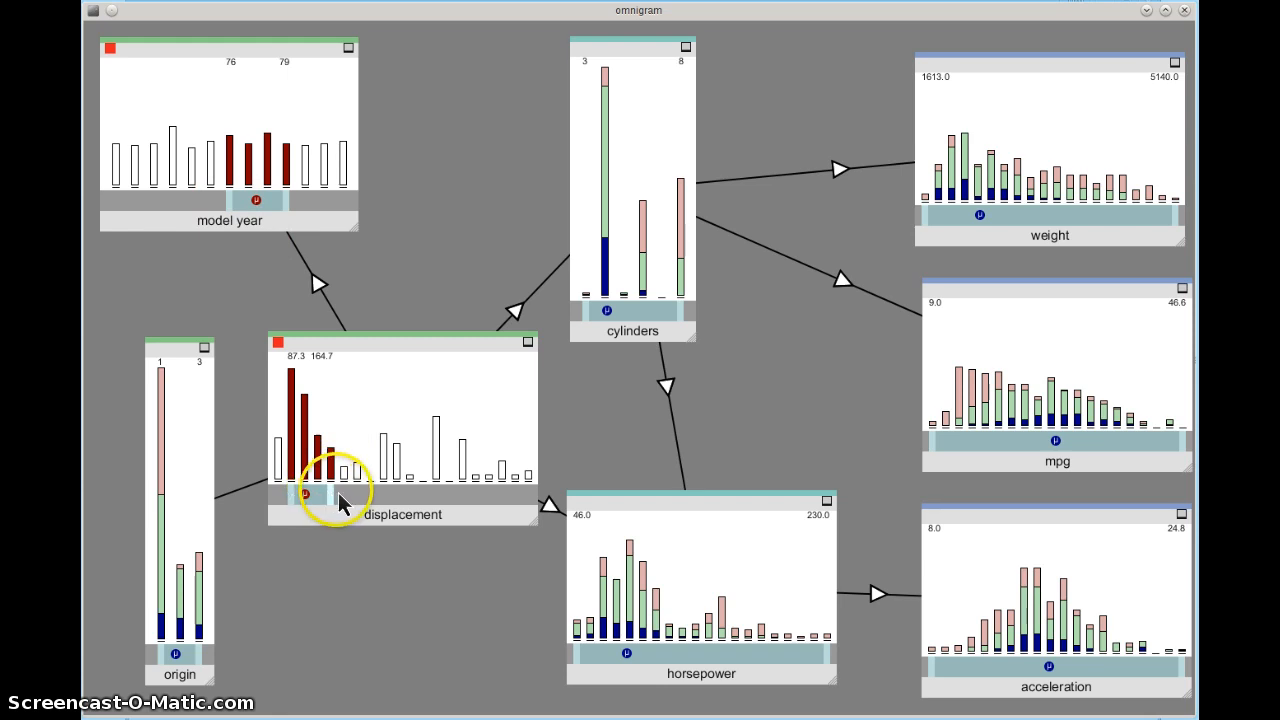
drag(338, 492, 392, 502)
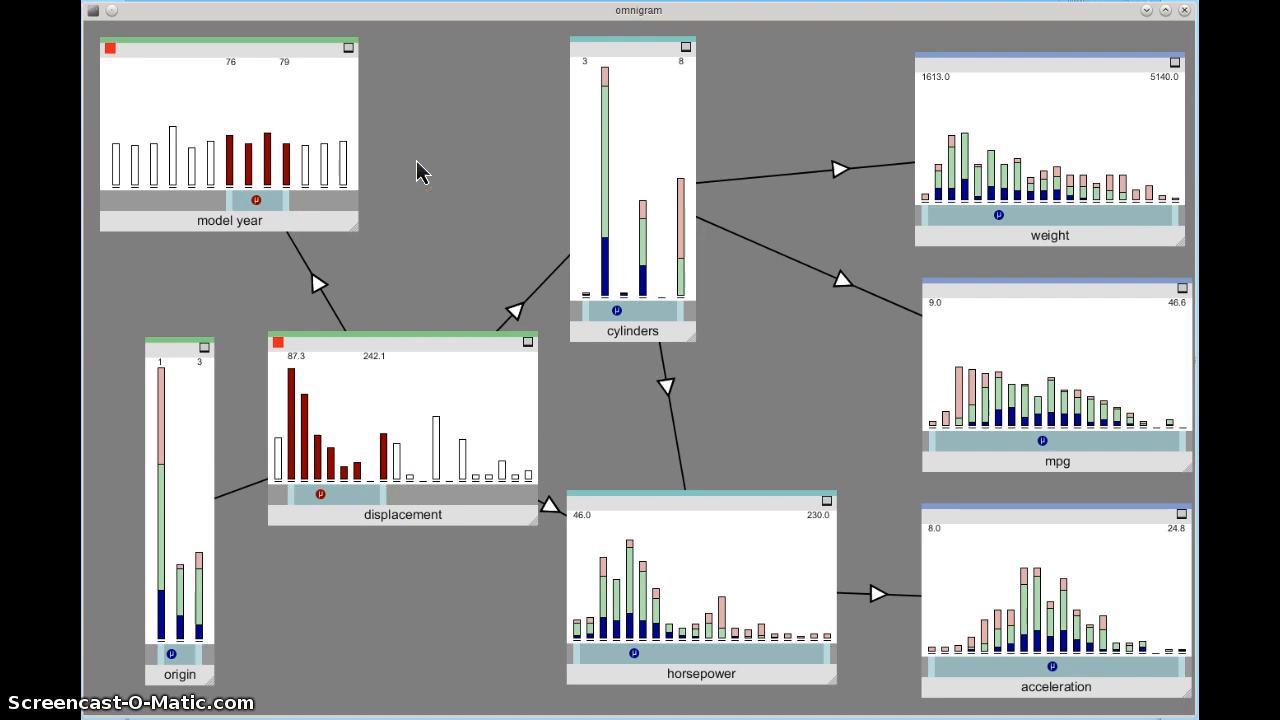
key(s)
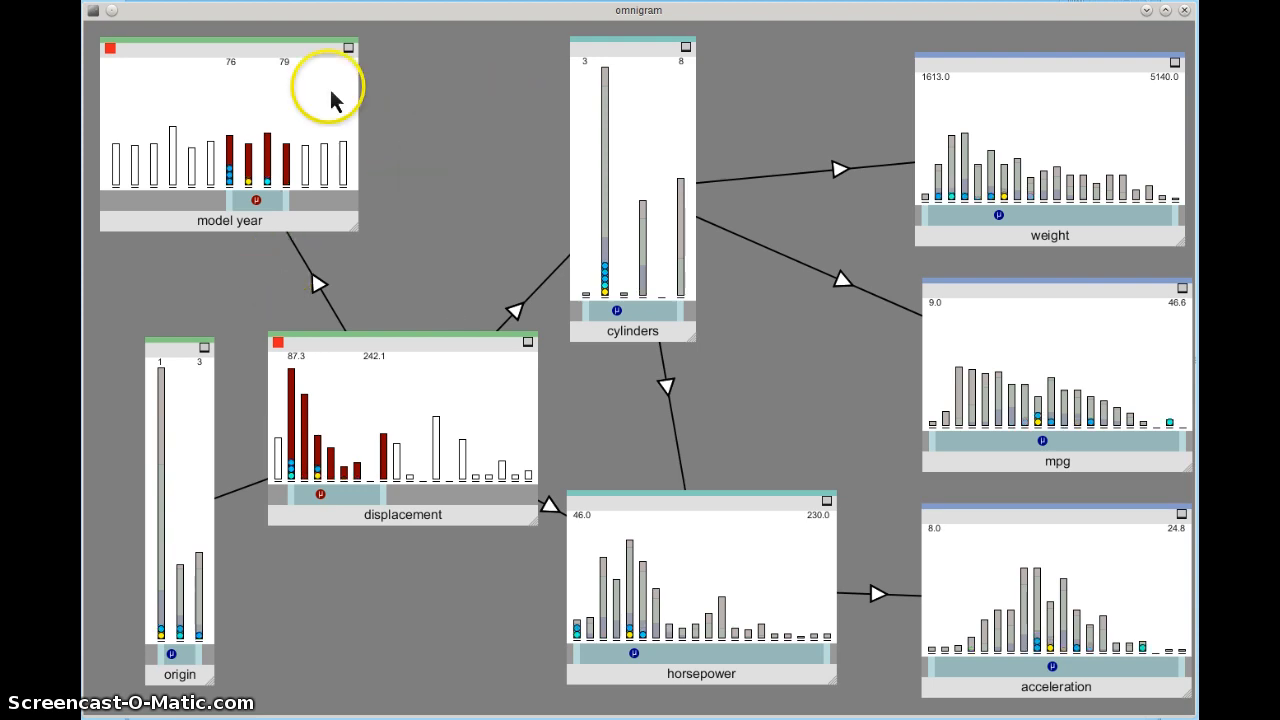
Step: Deselect the model year node so its range resets to 70–82
click(297, 112)
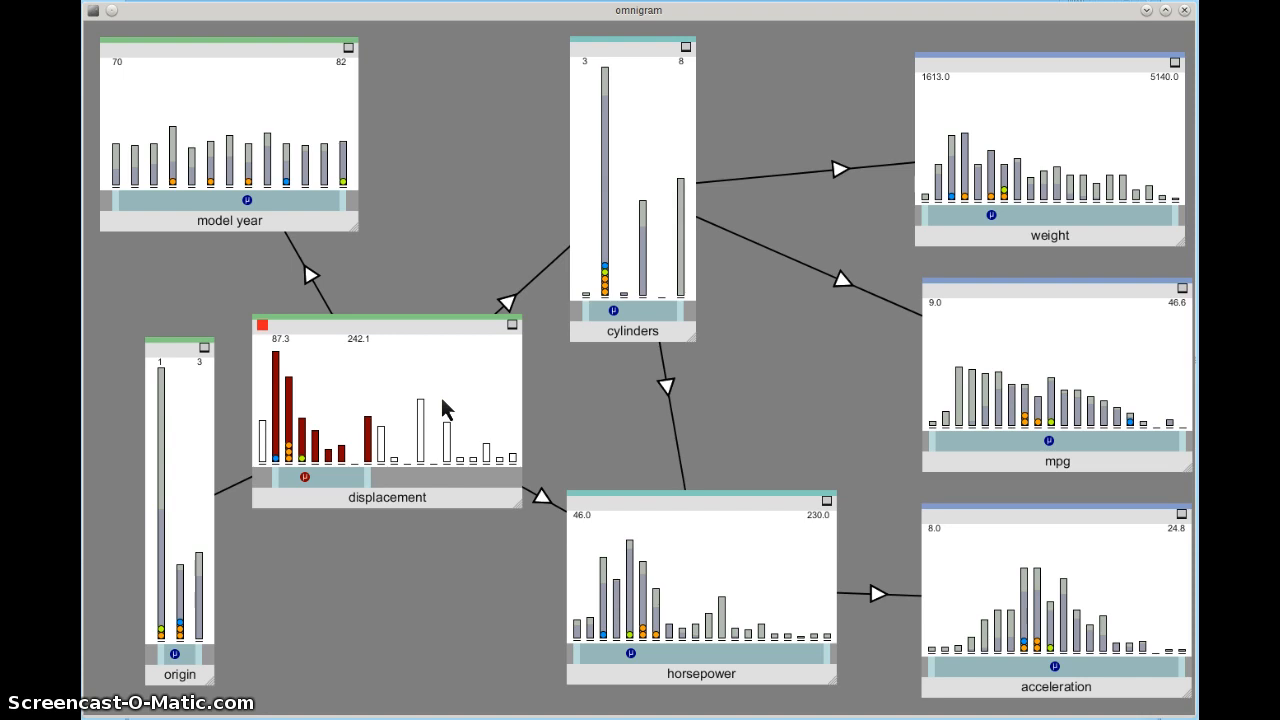
Step: Use the displacement node's μ slider to spread coloured sample dots across all linked histograms
click(294, 476)
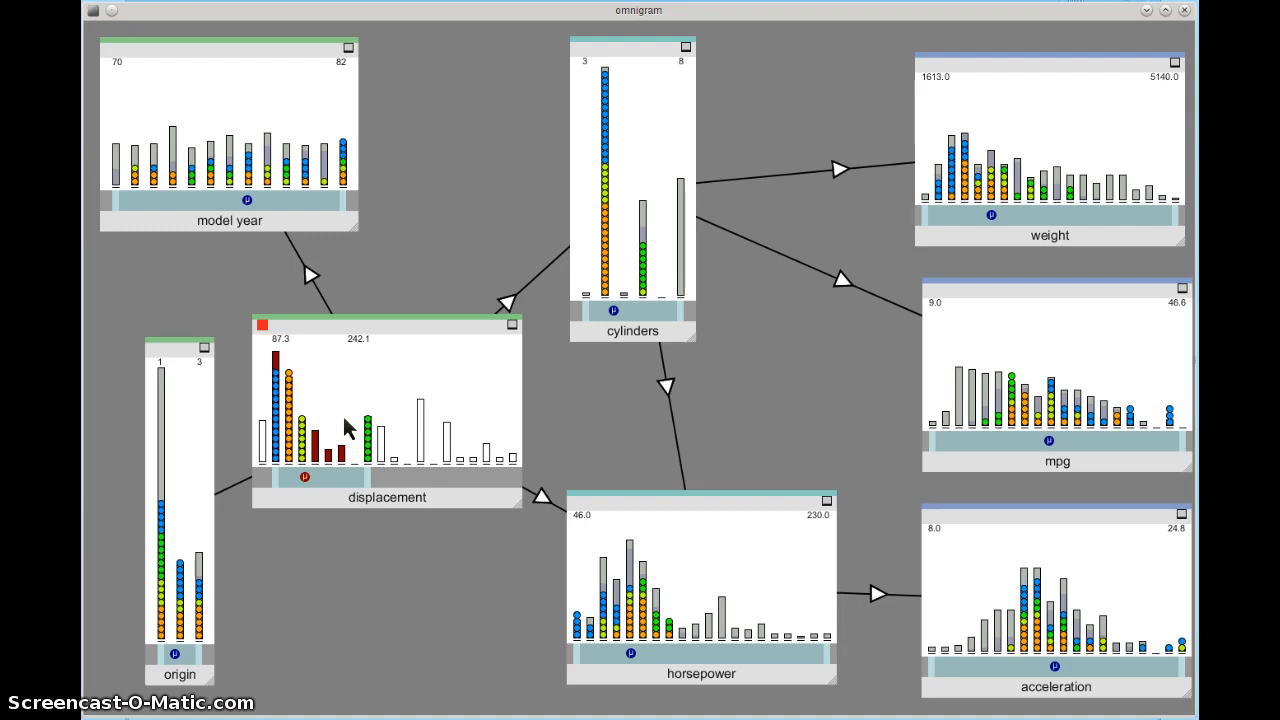
Step: Recolour the highlighted points in rainbow colours and adjust which displacement bars stay highlighted
key(space)
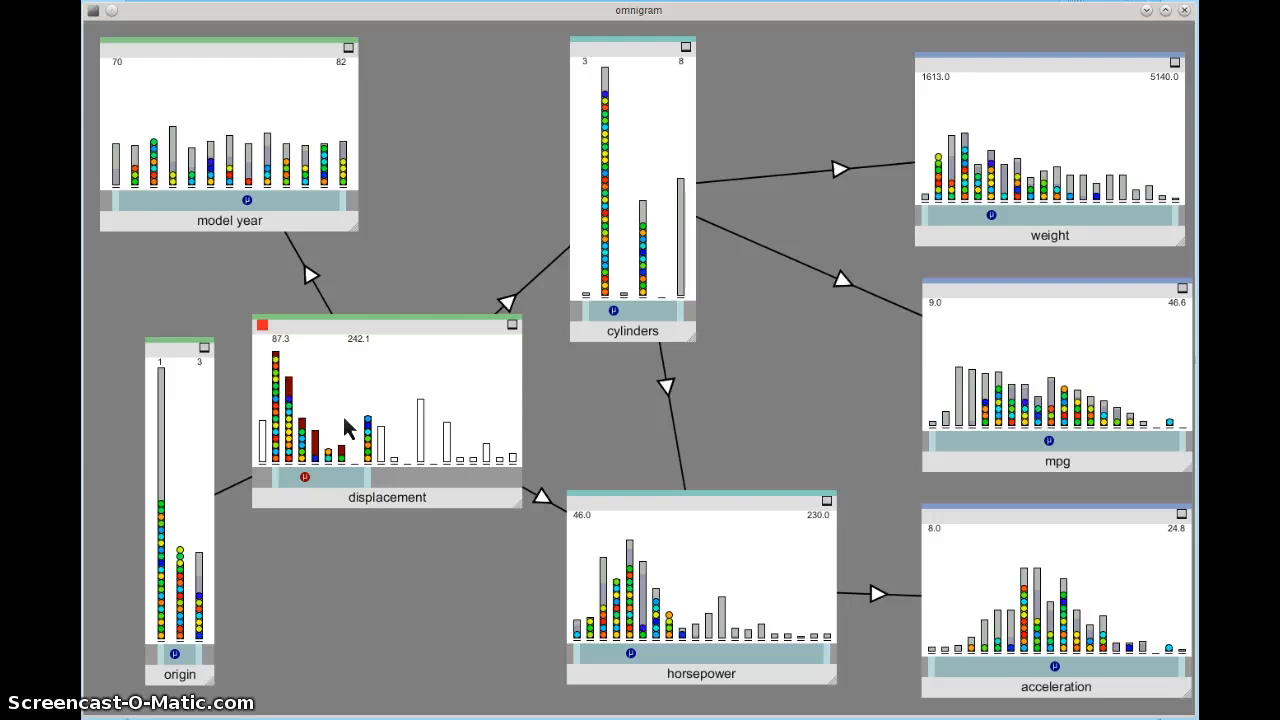
click(169, 343)
click(369, 402)
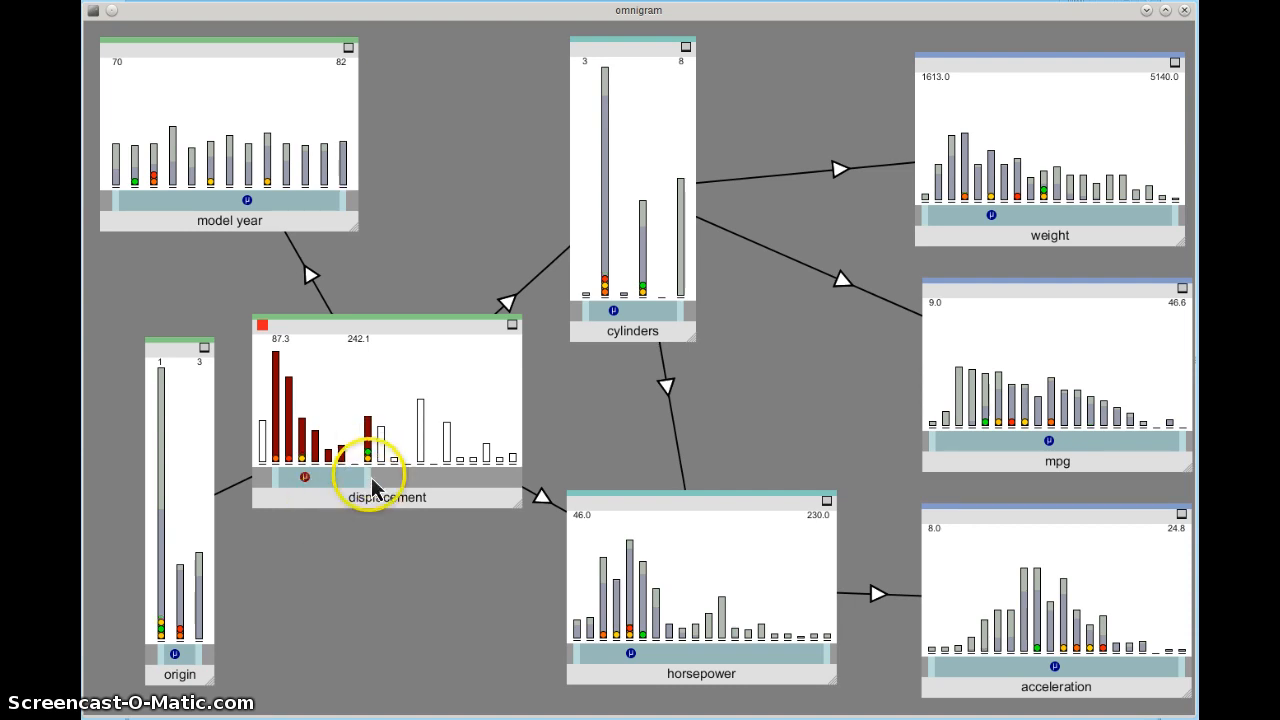
Step: Lower the displacement range's upper bound toward 203.4
drag(369, 475, 342, 495)
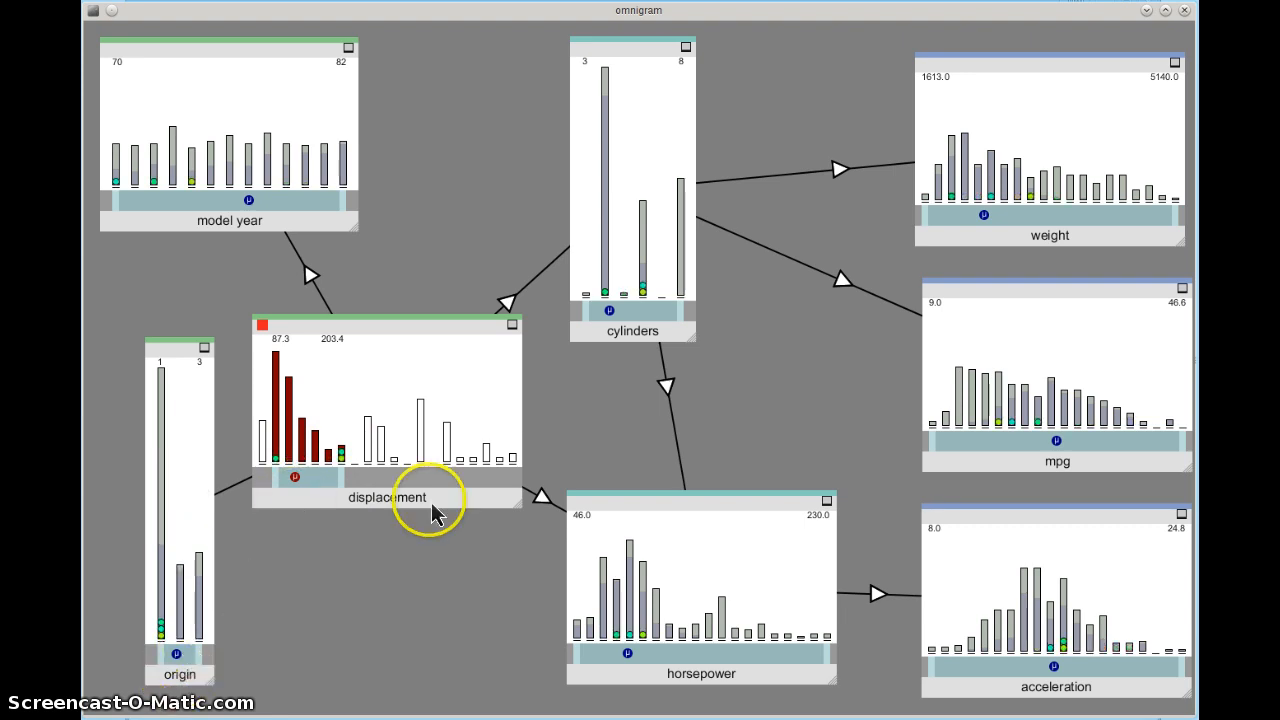
Step: Move the displacement histogram lower and origin slightly left, then filter displacement to 87.3–203.4
drag(446, 502, 445, 660)
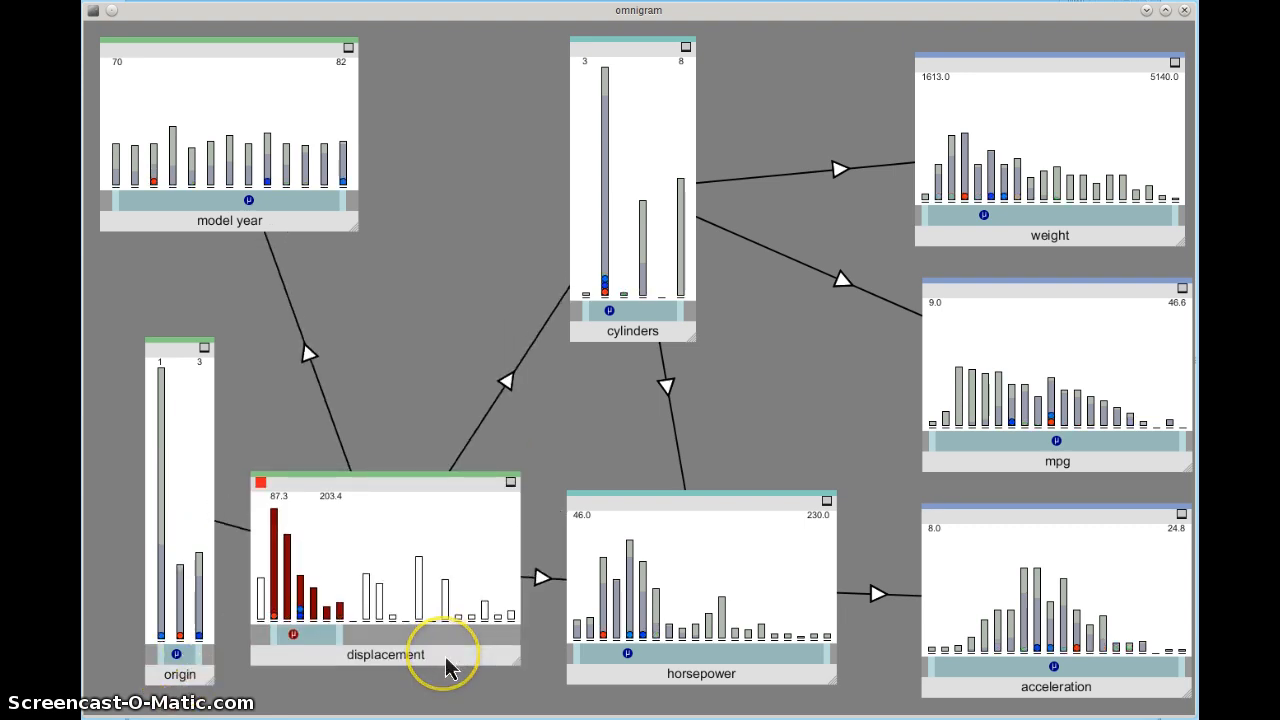
drag(179, 360, 143, 356)
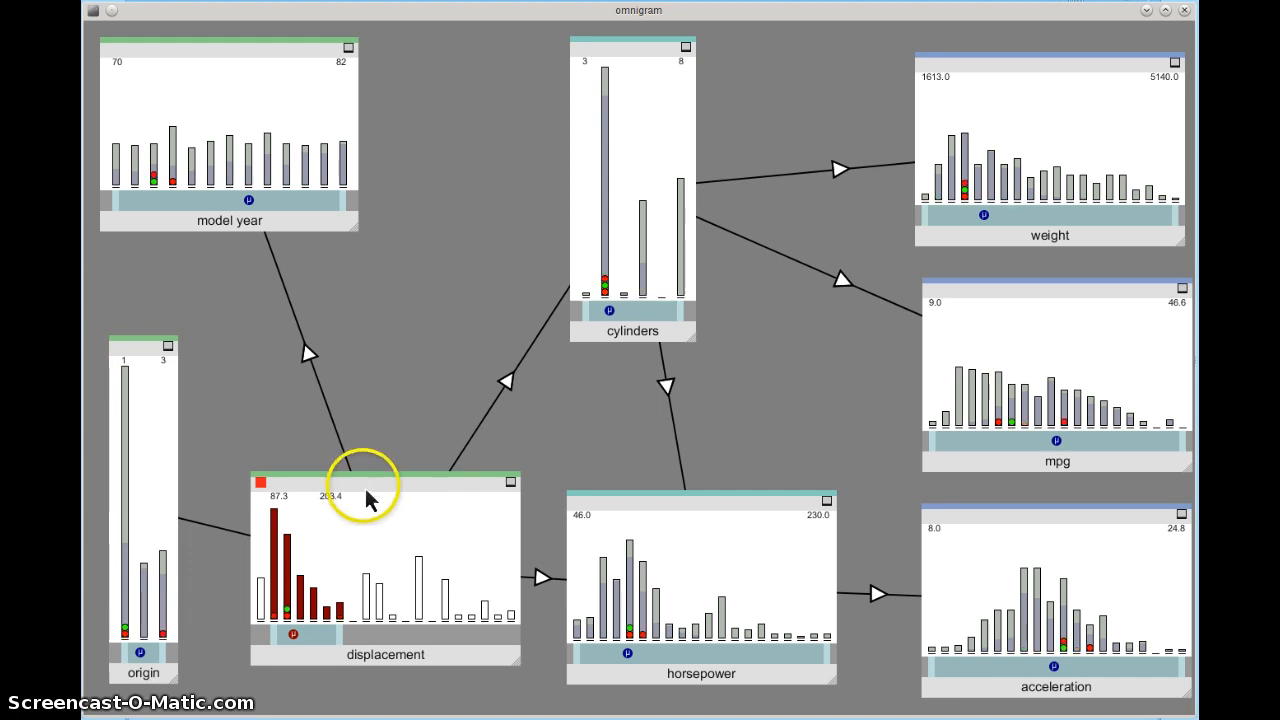
click(308, 354)
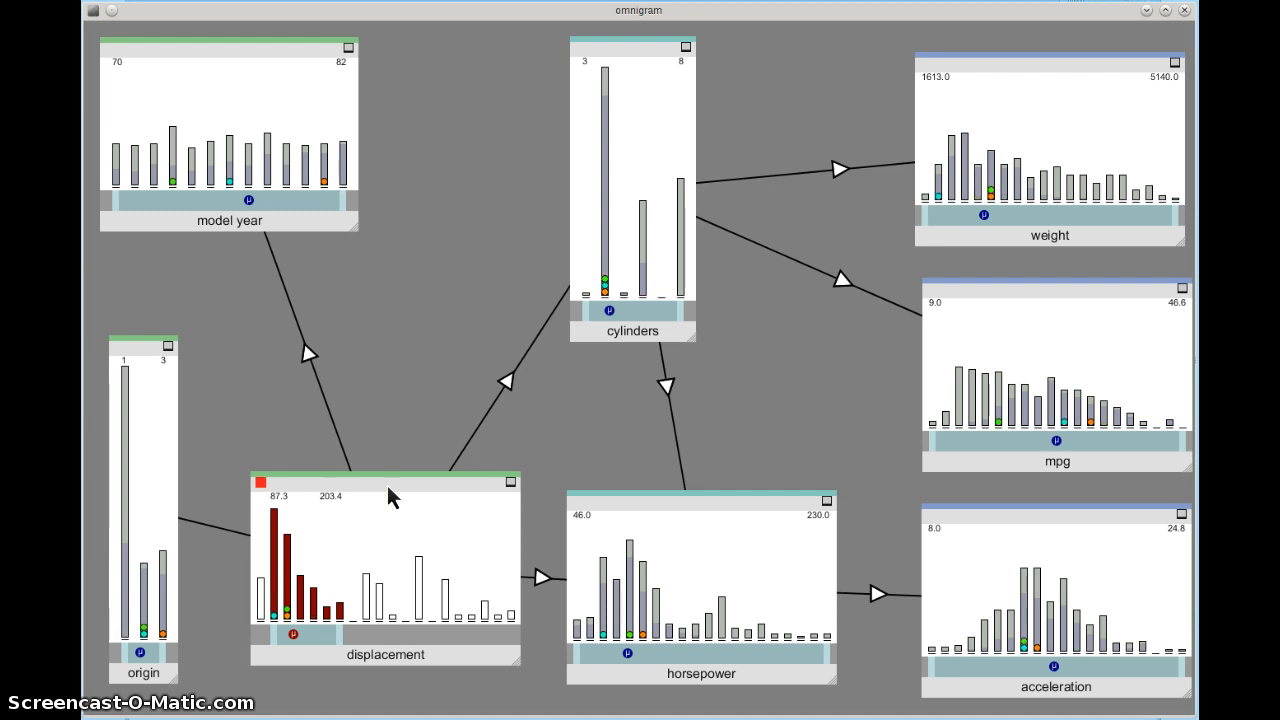
click(338, 458)
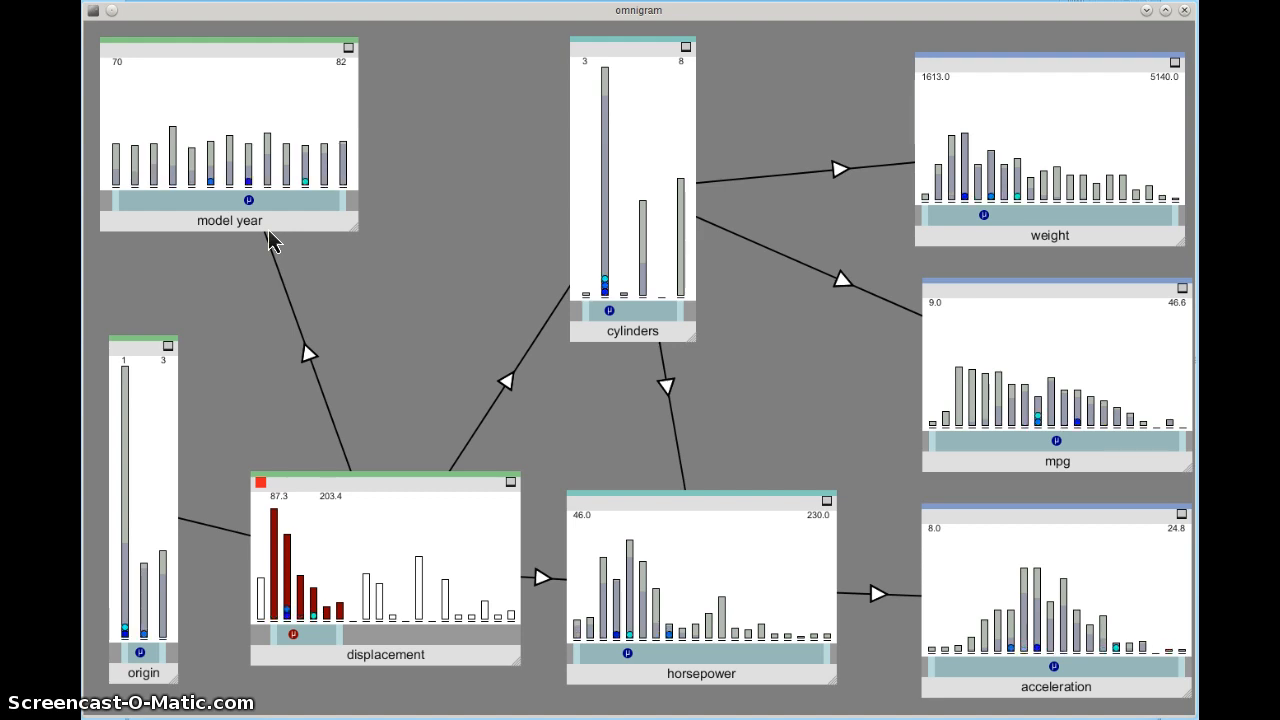
Step: Reverse the model year–displacement, displacement–cylinders and cylinders–horsepower link directions
click(312, 360)
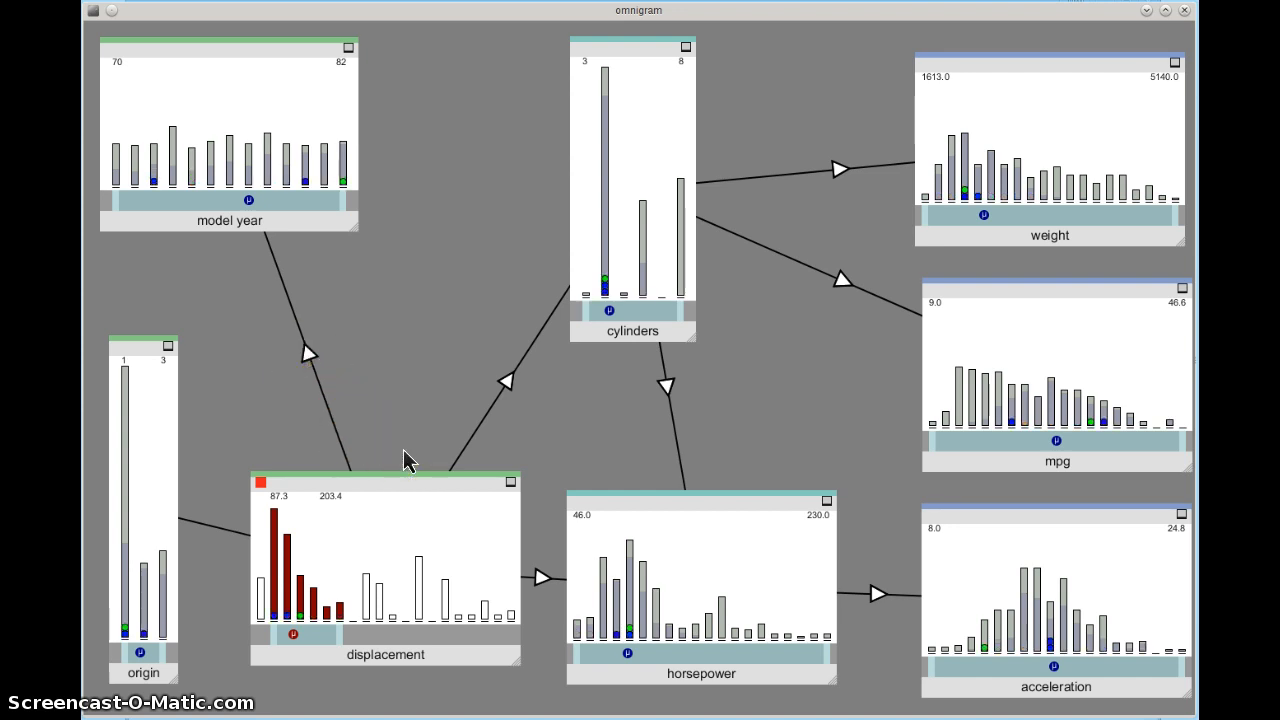
click(505, 388)
click(659, 348)
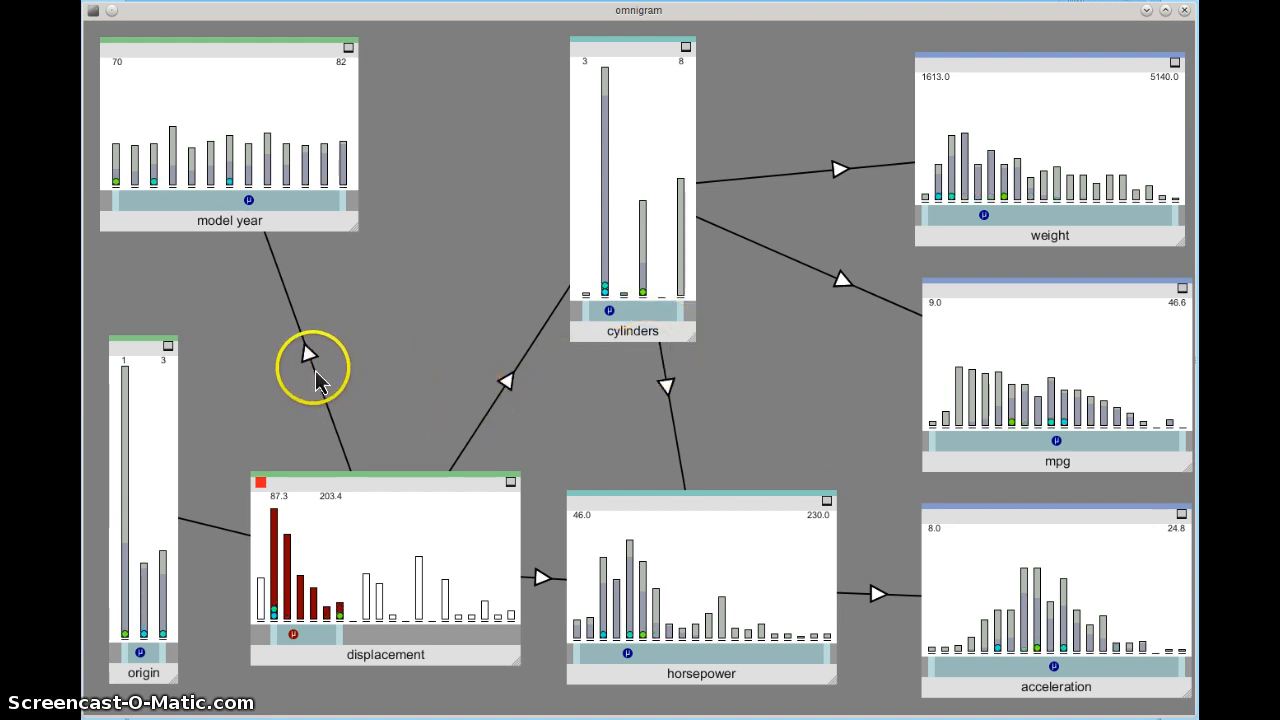
Step: Reposition the displacement, horsepower, model year, origin, mpg and weight histograms into a tidier layout
drag(363, 500, 377, 525)
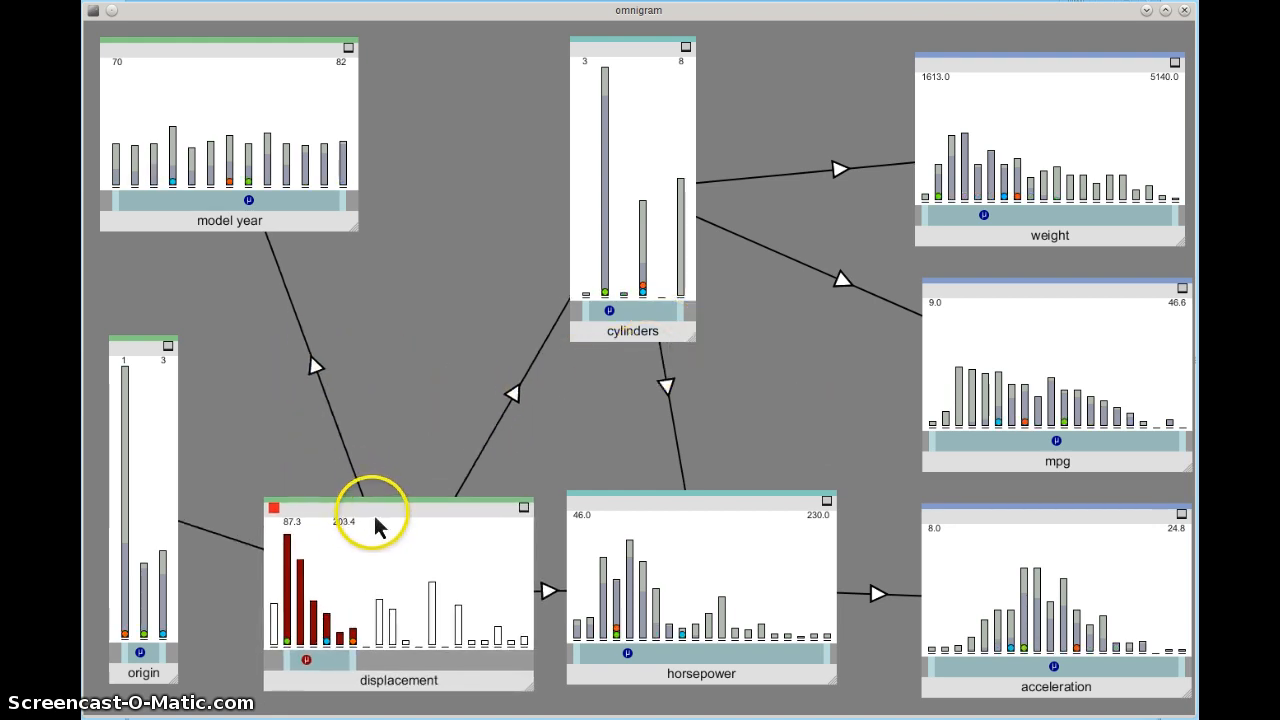
drag(749, 505, 781, 422)
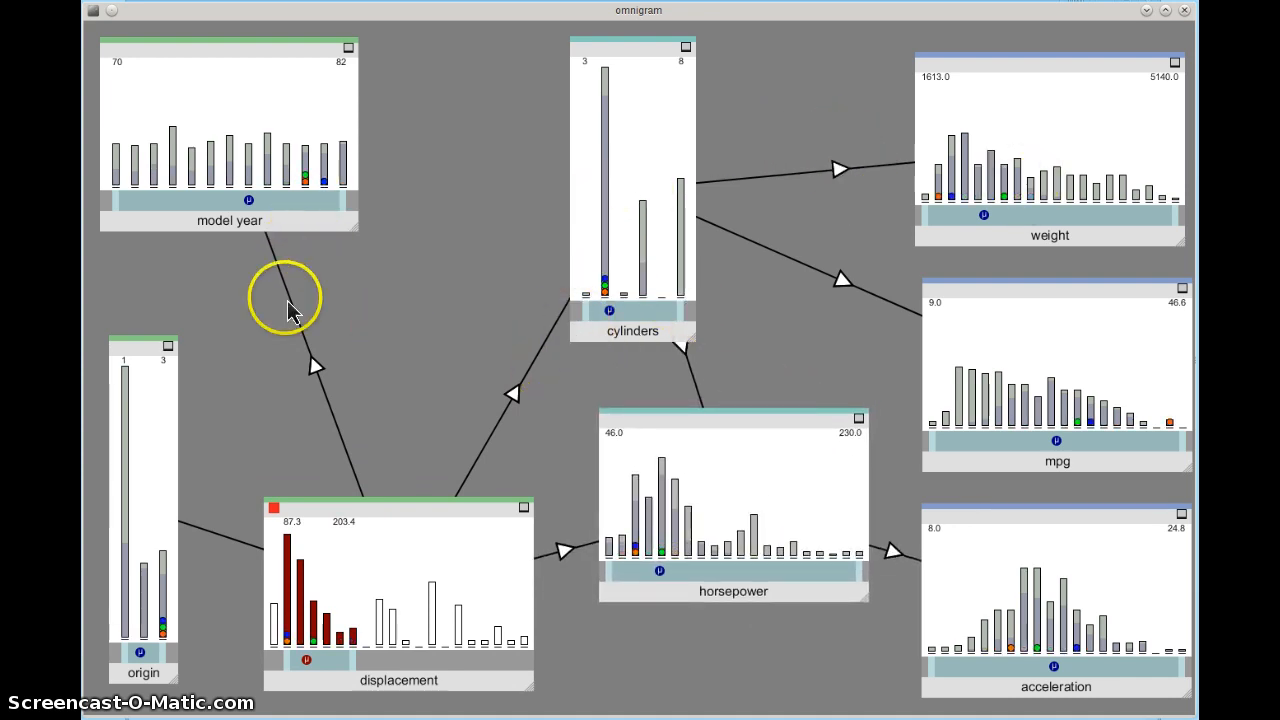
drag(292, 233, 335, 230)
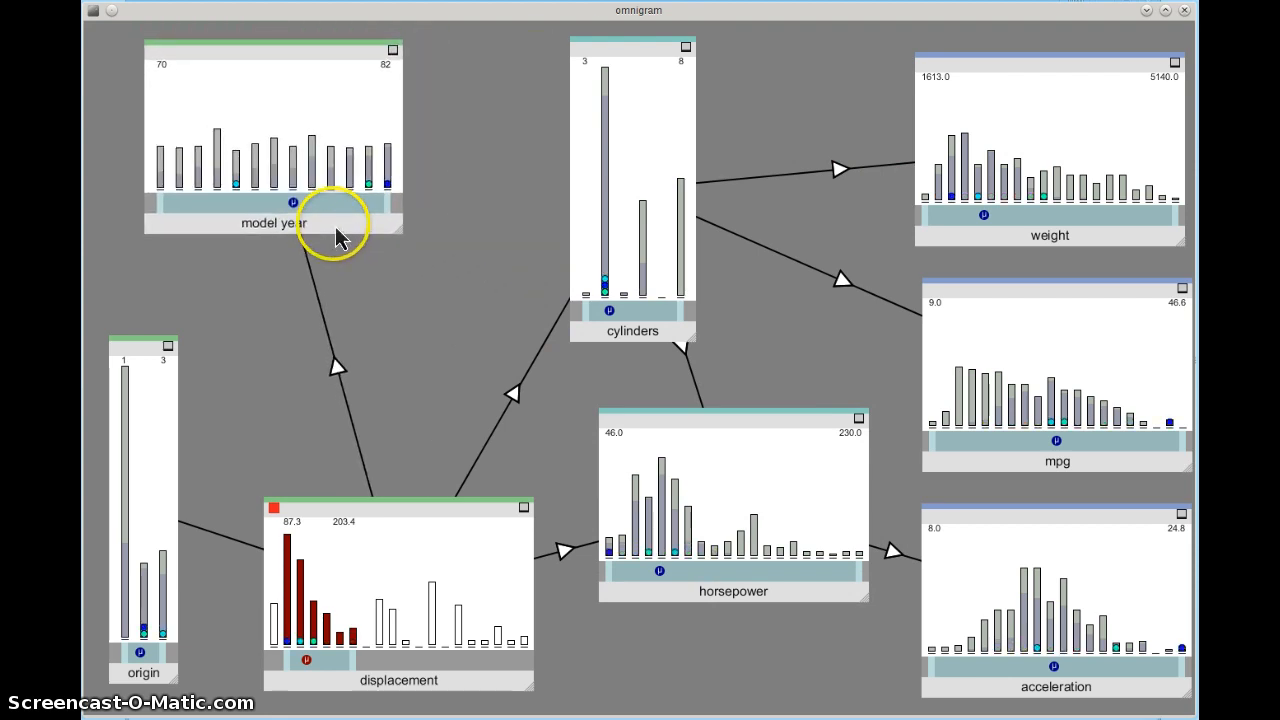
drag(110, 346, 181, 323)
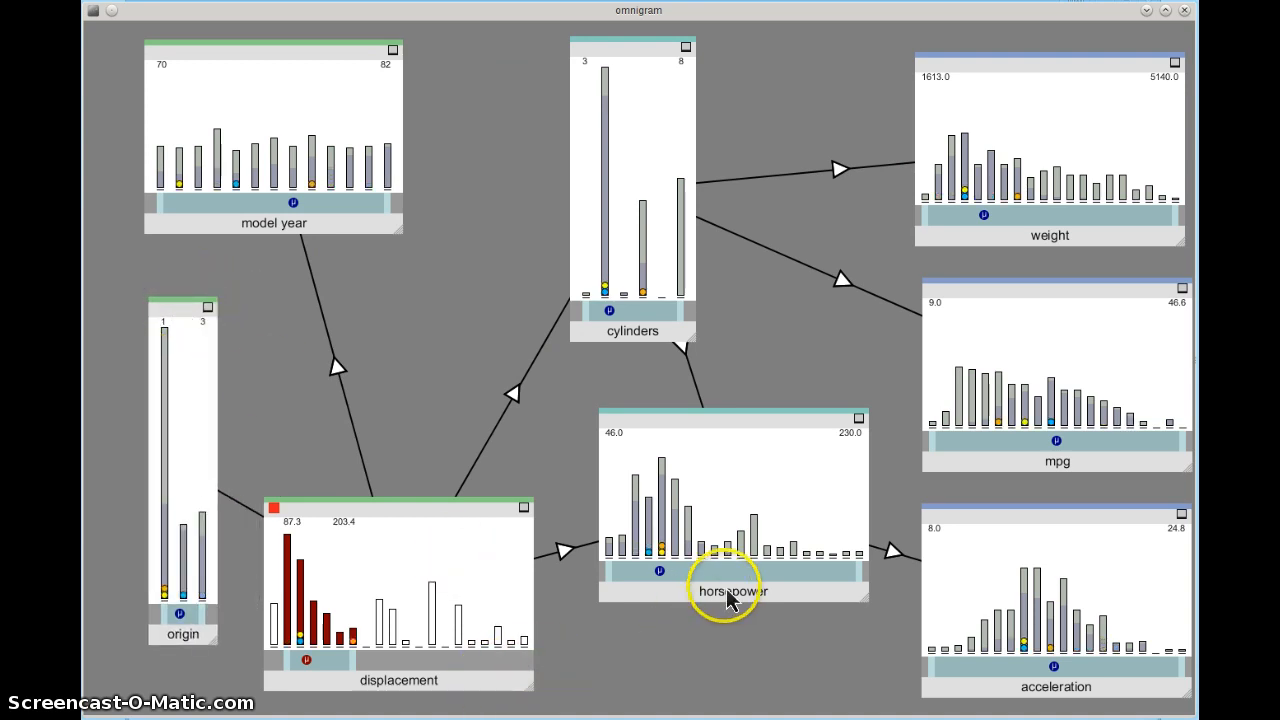
drag(731, 594, 720, 687)
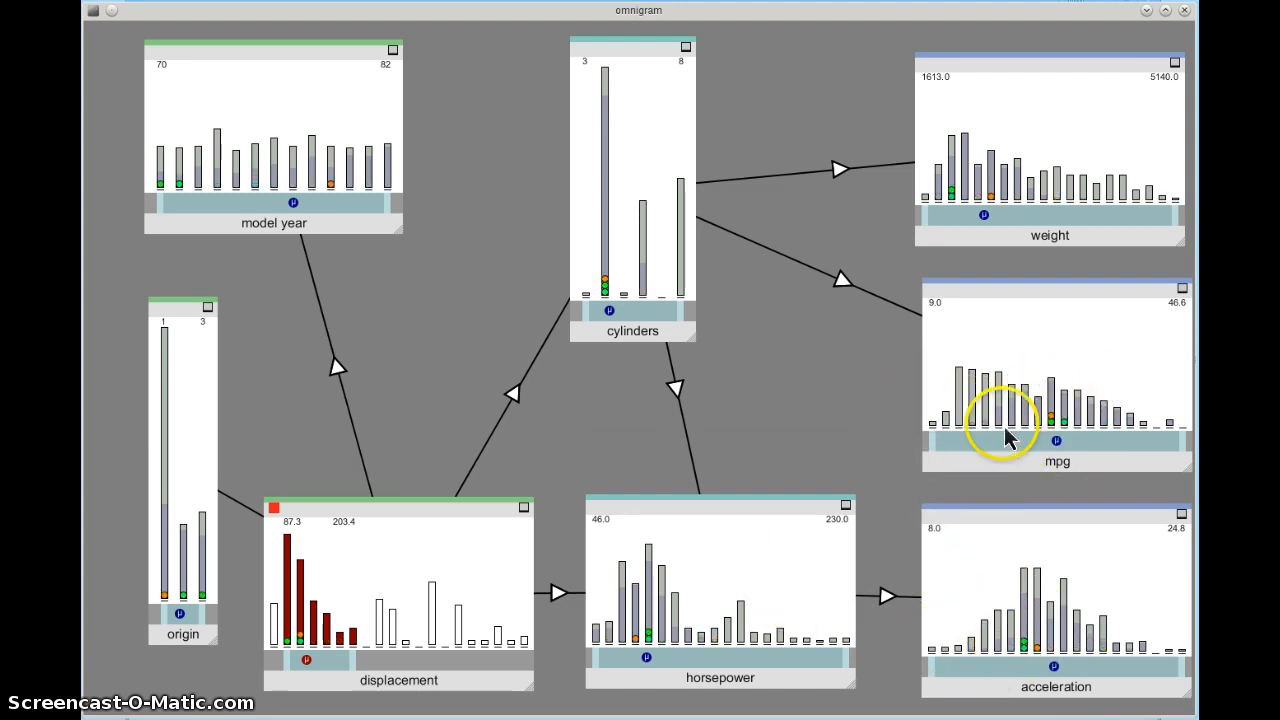
drag(986, 457, 992, 482)
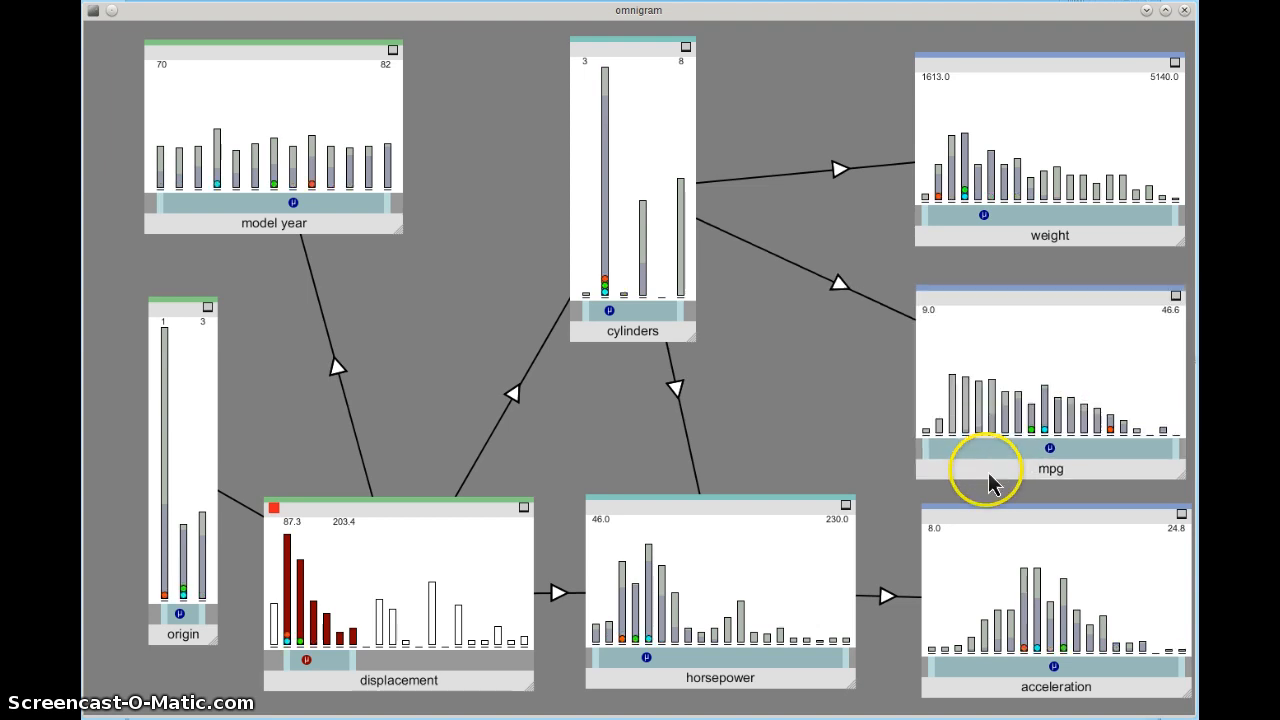
drag(1029, 241, 1031, 284)
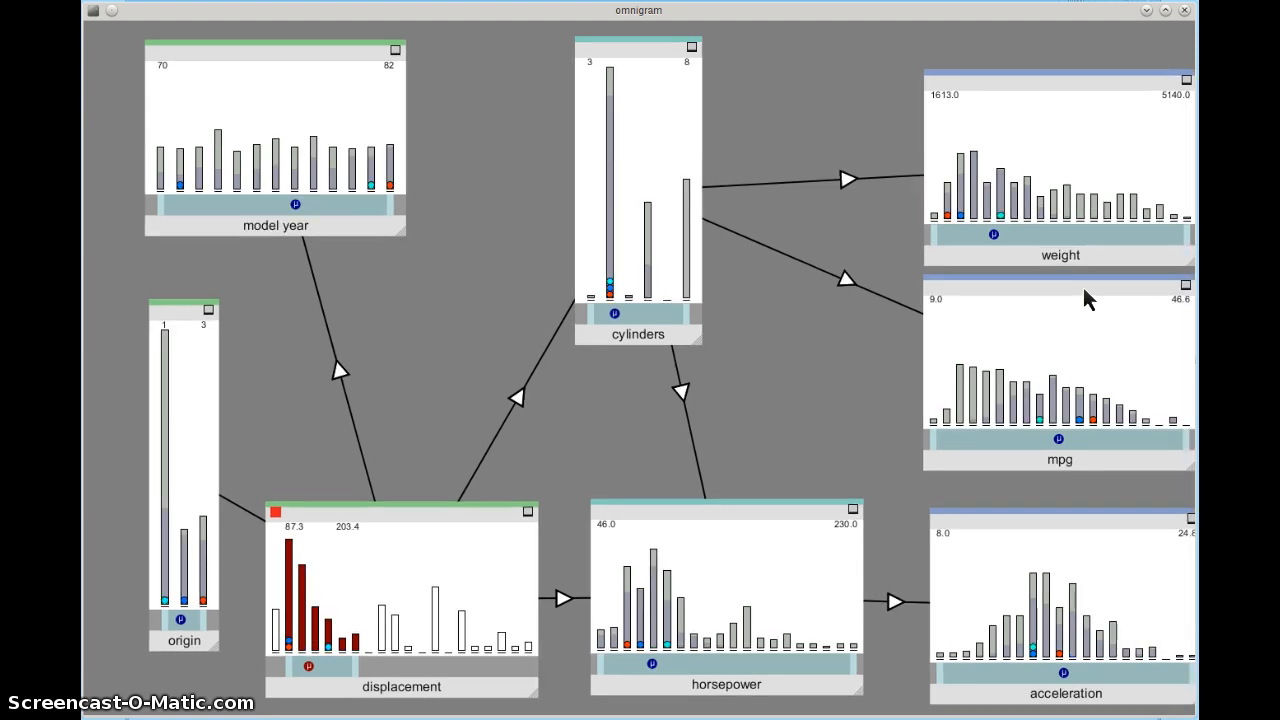
Step: Zoom the canvas out and back in to reach the mpg histogram's controls
scroll(1083, 287, down, 10)
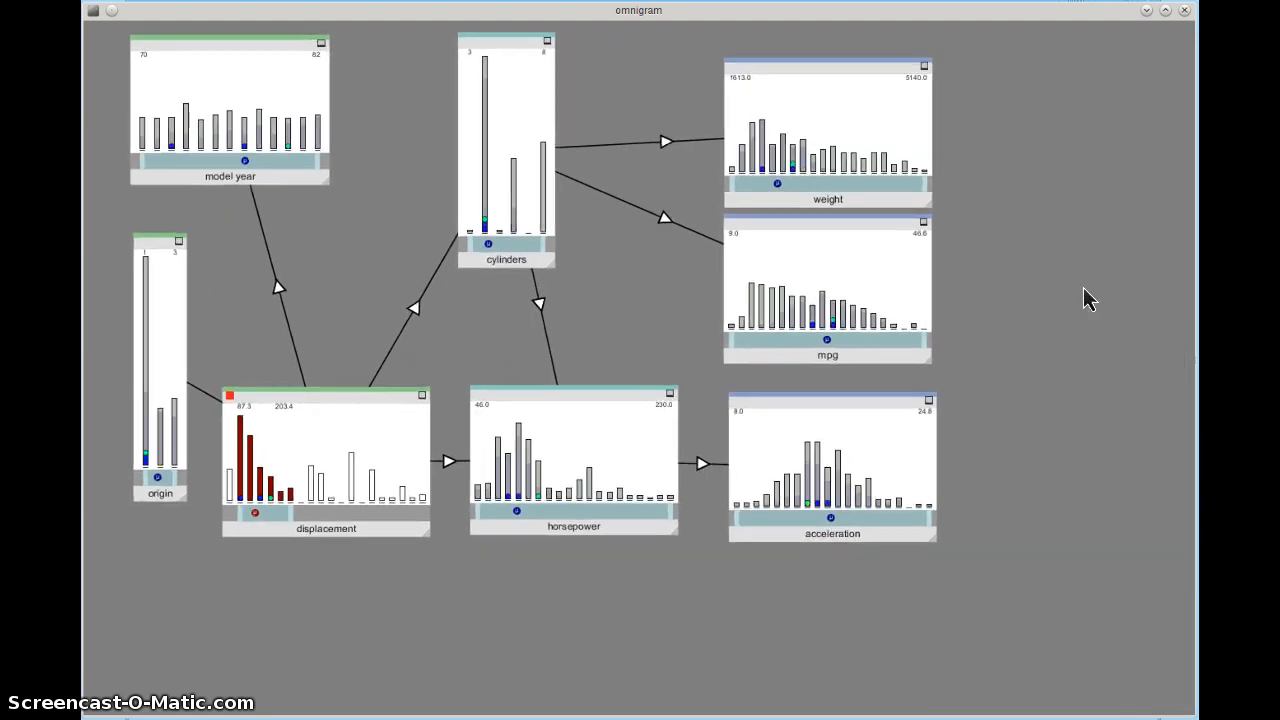
scroll(1083, 287, down, 1)
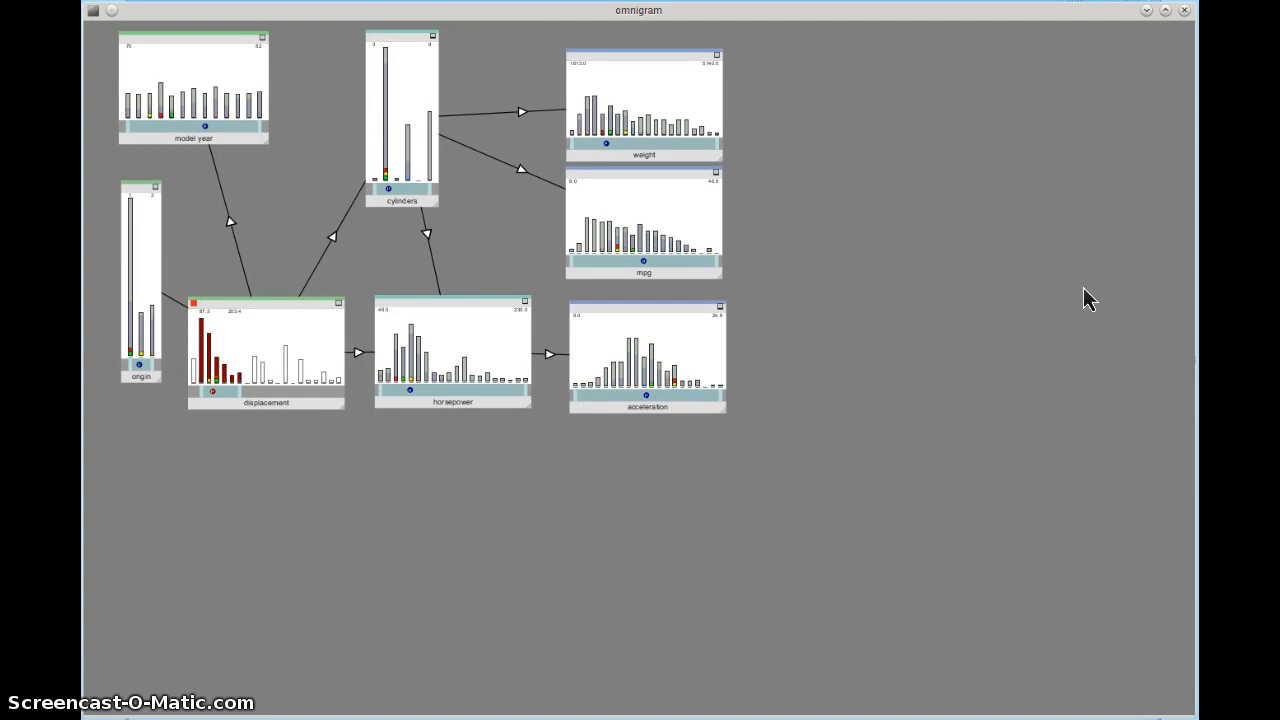
scroll(1083, 287, up, 8)
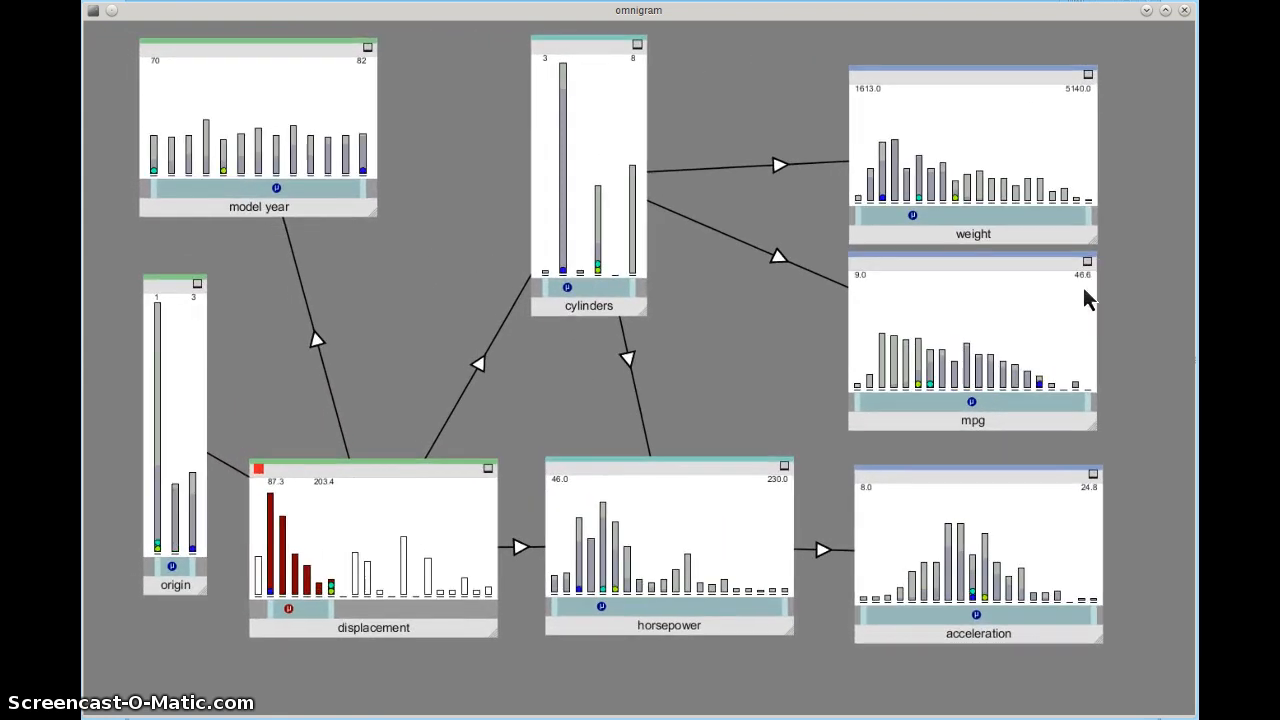
click(1099, 265)
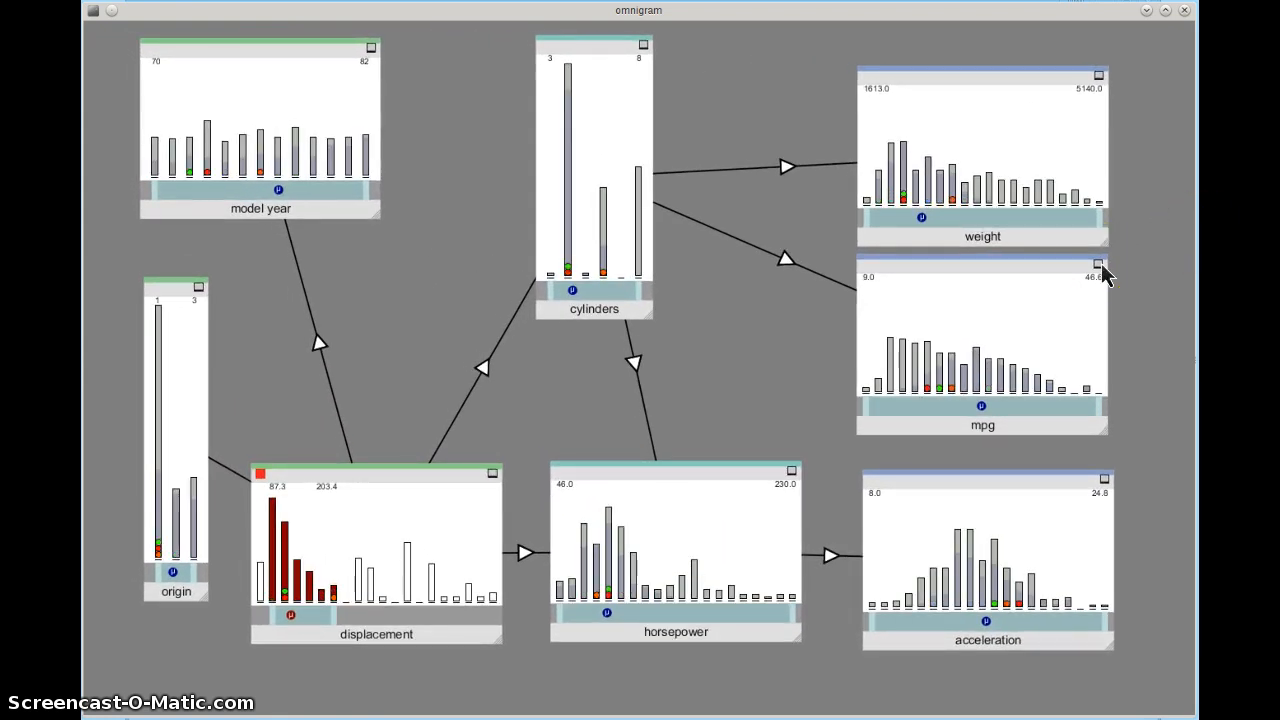
Step: Minimise and restore the mpg histogram, then show the Omnigram Explorer project page in Chrome
click(1099, 265)
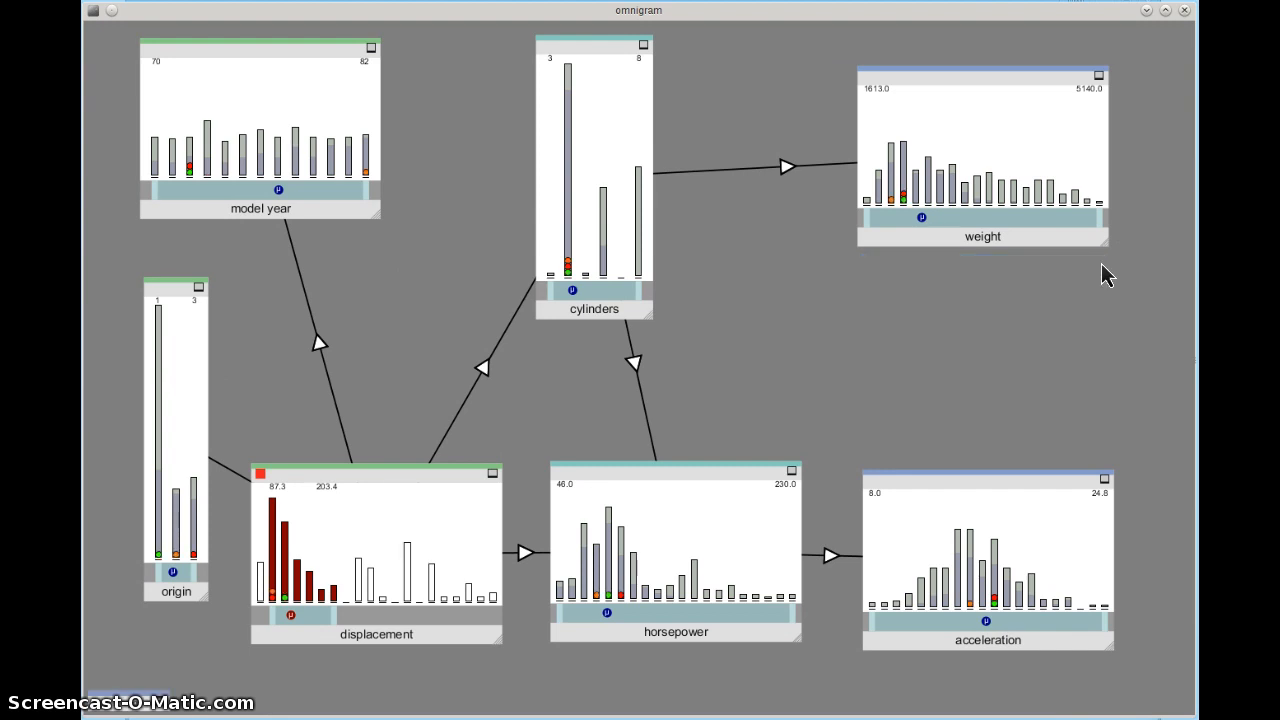
click(163, 704)
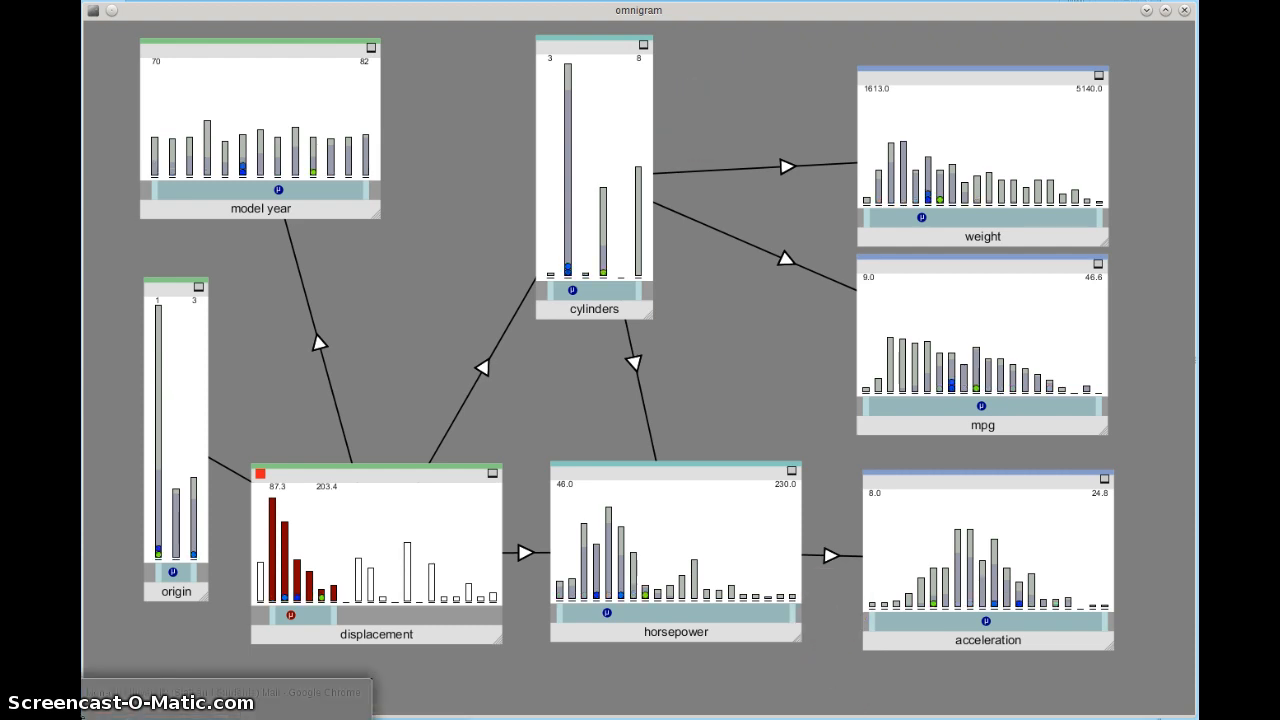
click(226, 718)
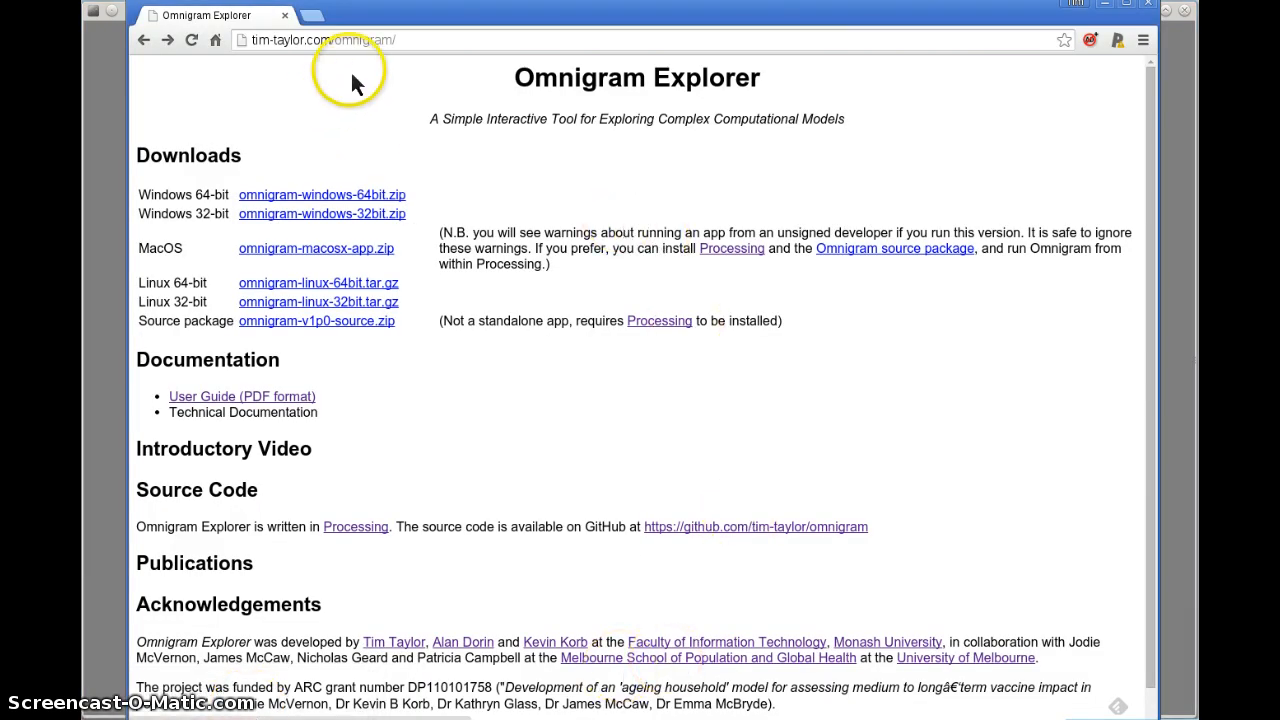